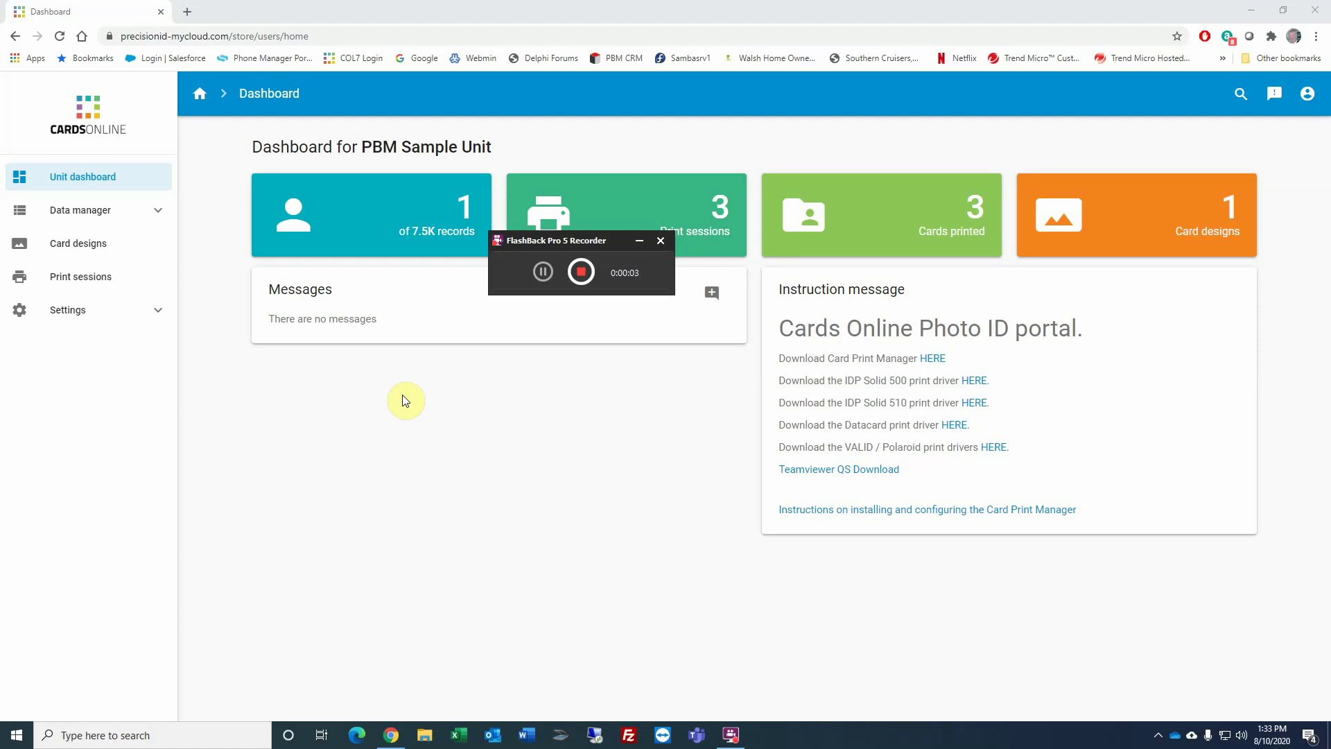
# Open the IDP SOLID-510 Card Printer's management page via Printers & scanners settings
pyautogui.click(640, 241)
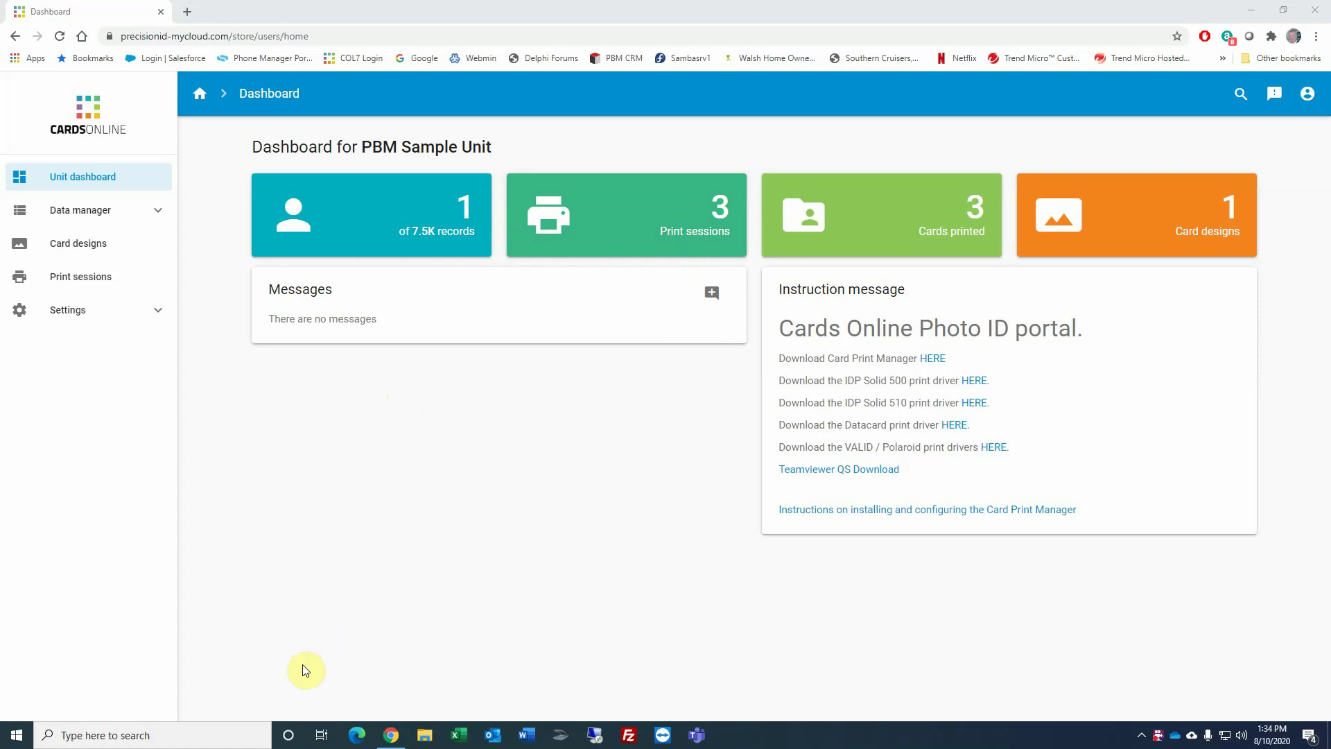
pyautogui.click(111, 735)
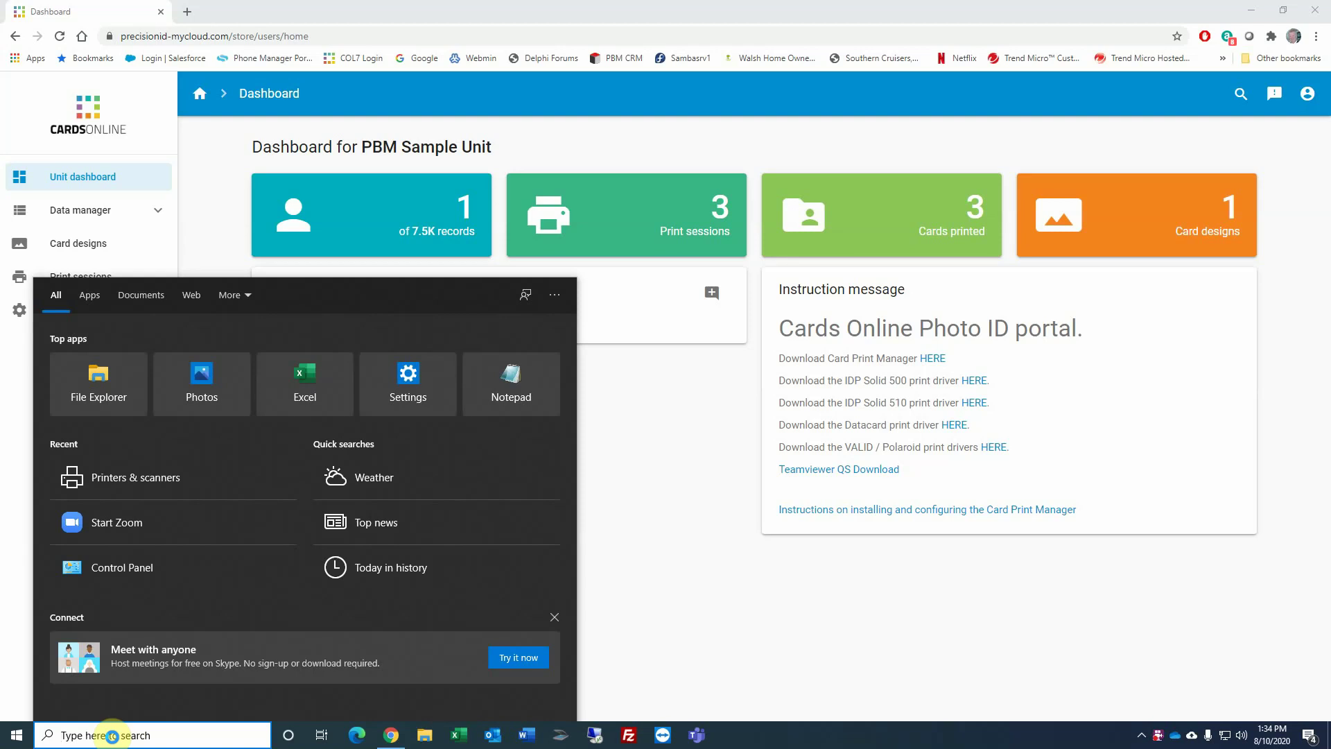
pyautogui.write('print')
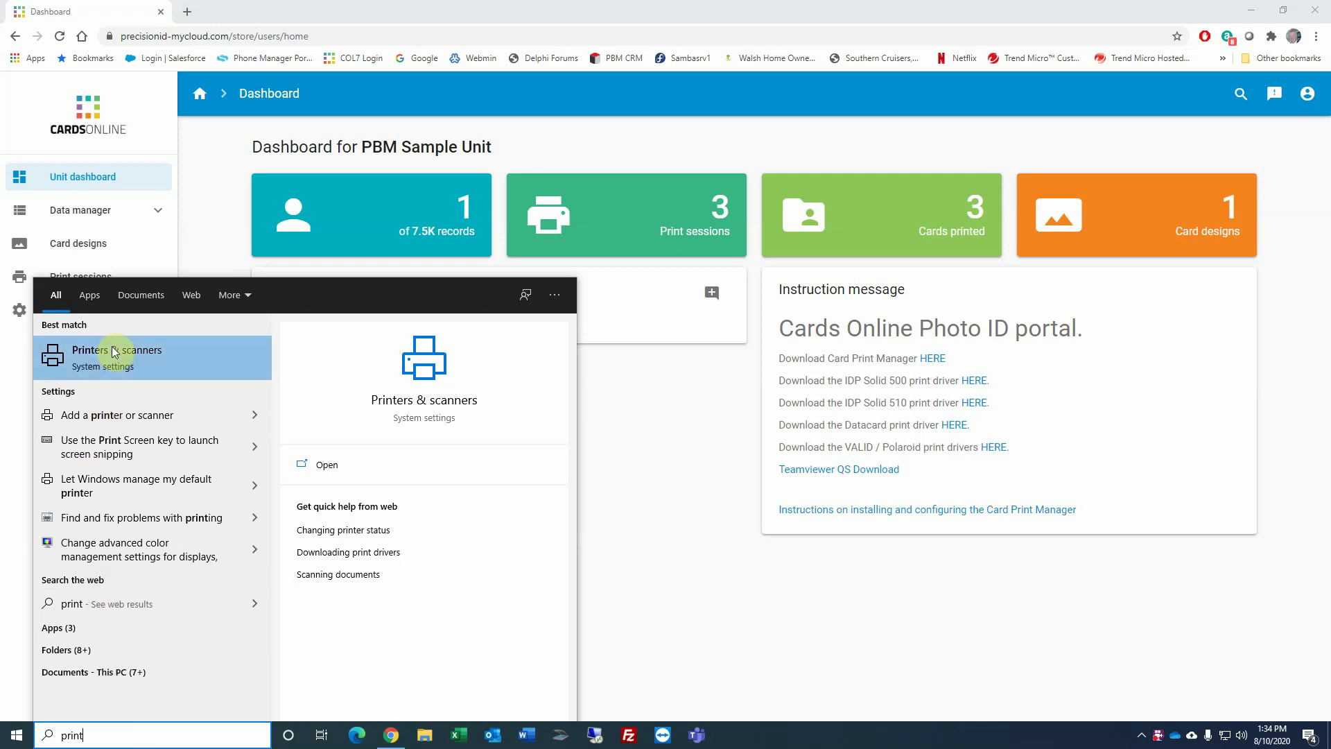
pyautogui.click(100, 360)
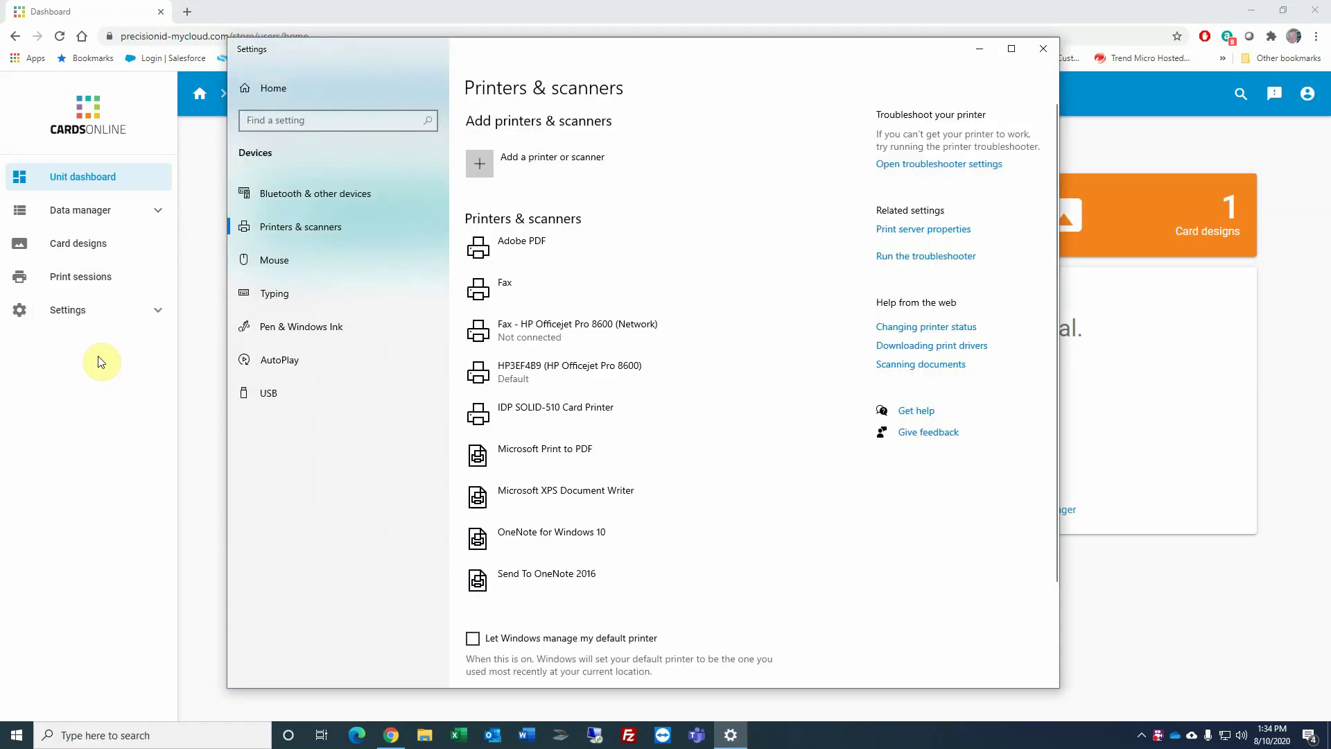
pyautogui.click(557, 406)
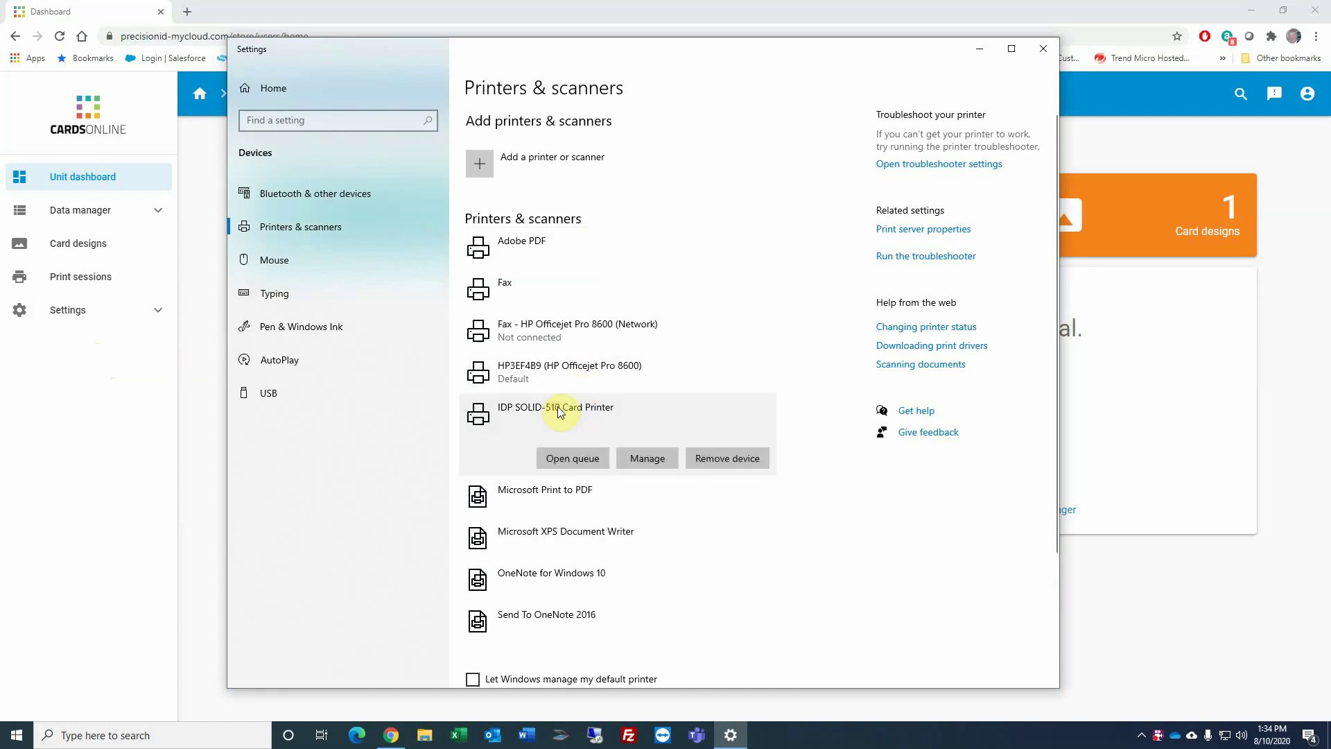
pyautogui.click(644, 460)
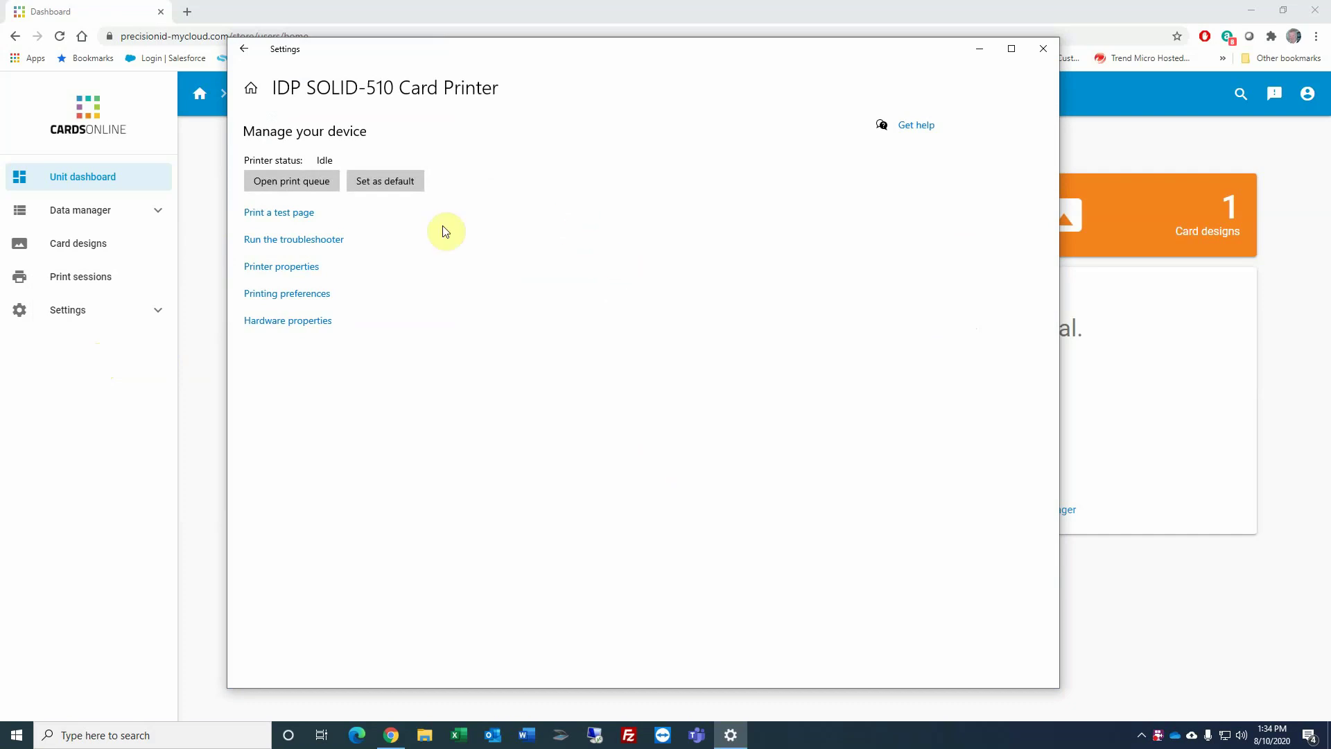
# In the IDP SOLID-510 printer properties, enable 'Print directly to the printer' and confirm
pyautogui.click(297, 272)
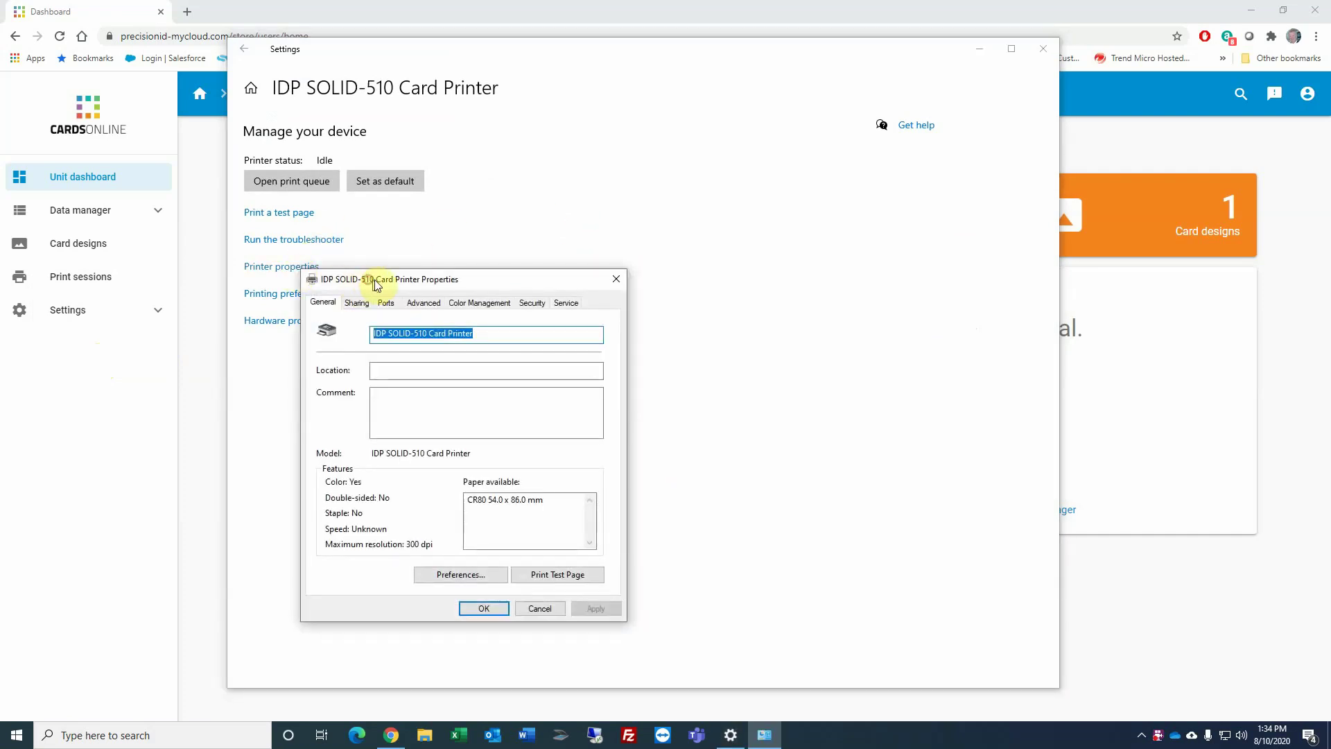
pyautogui.moveTo(368, 282); pyautogui.dragTo(497, 228)
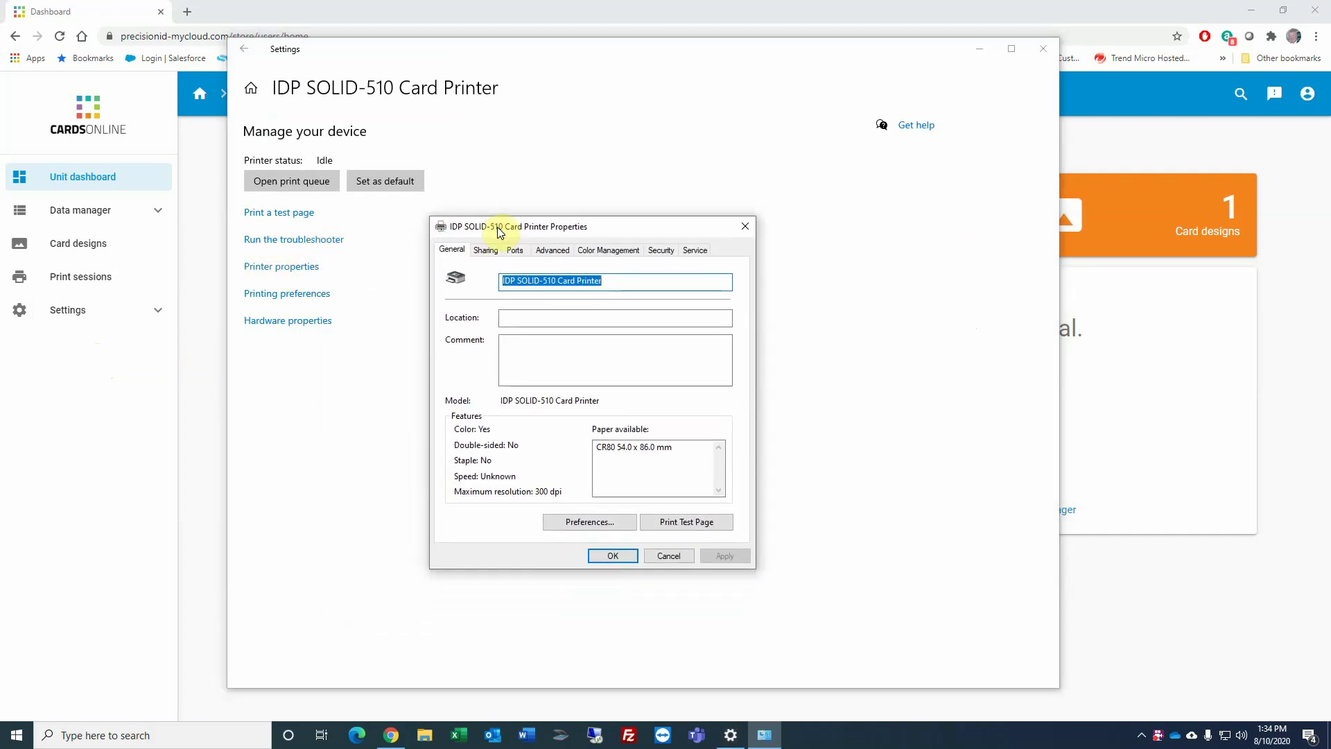
pyautogui.click(552, 249)
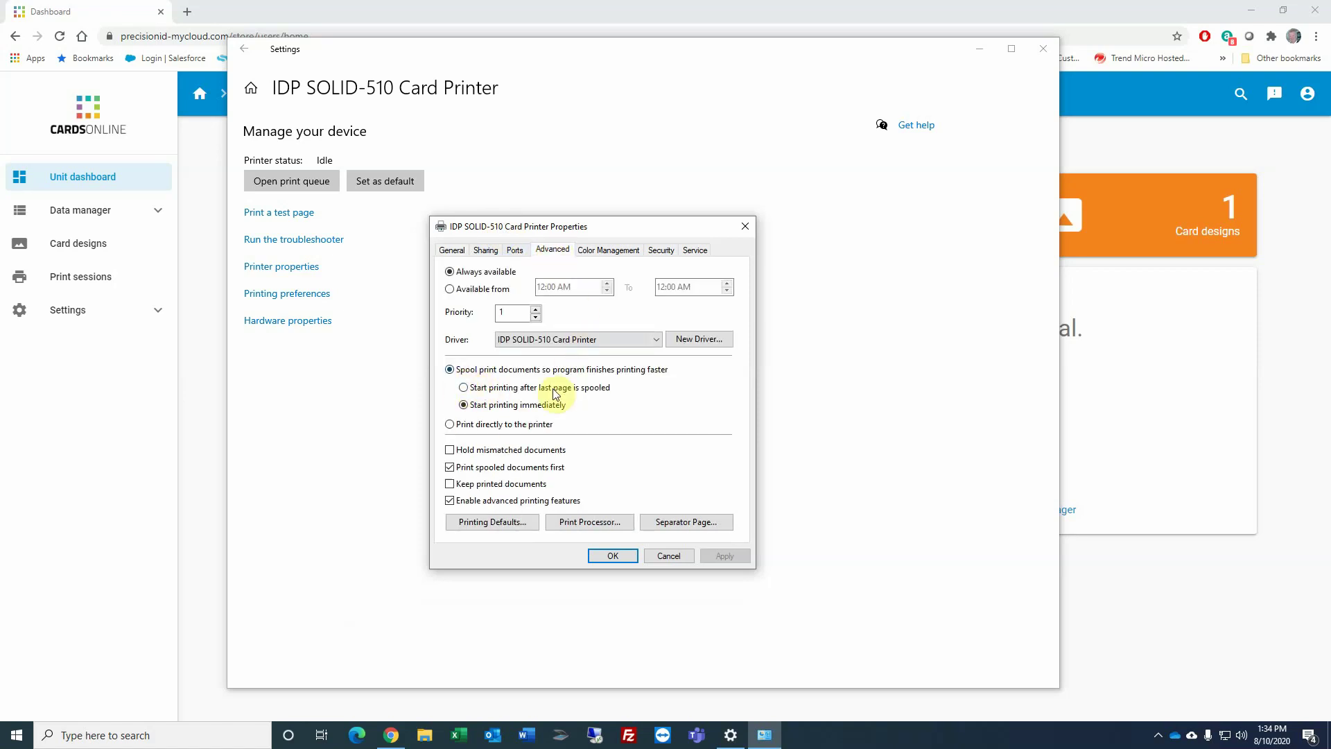
pyautogui.click(450, 424)
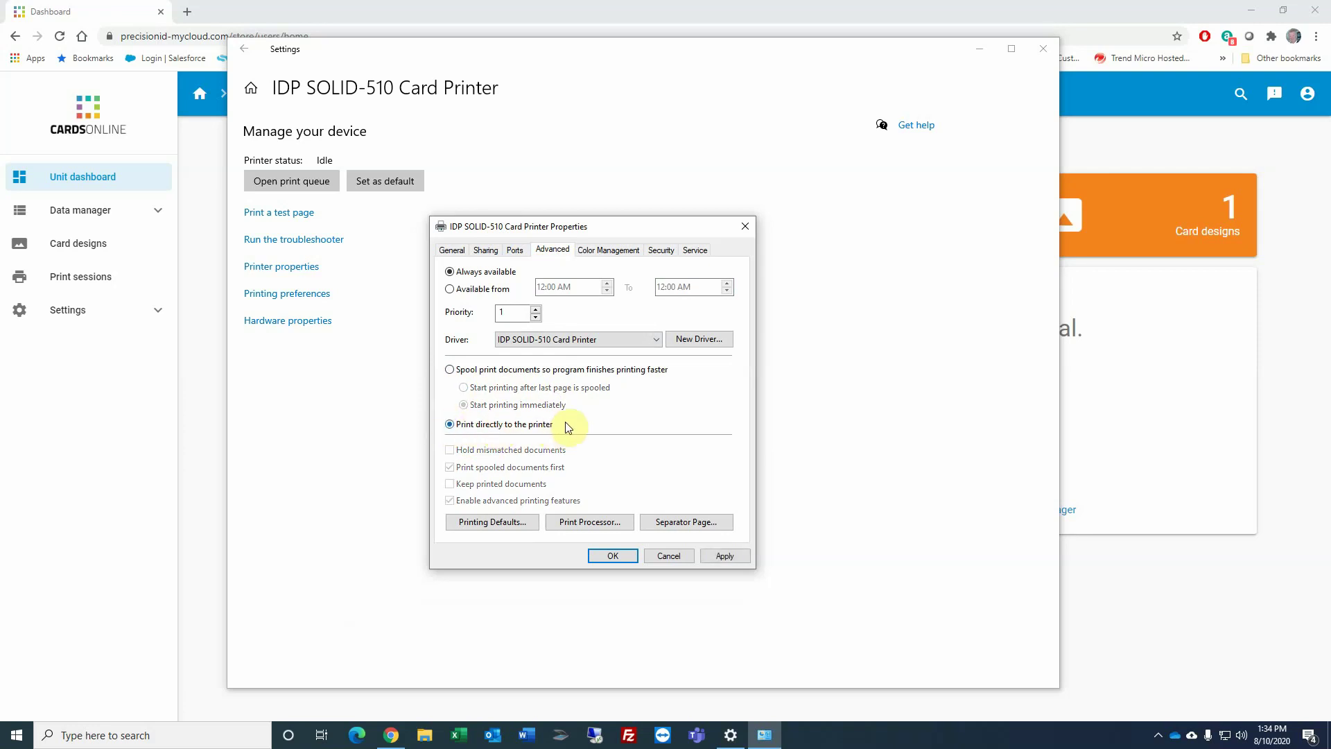
pyautogui.click(725, 556)
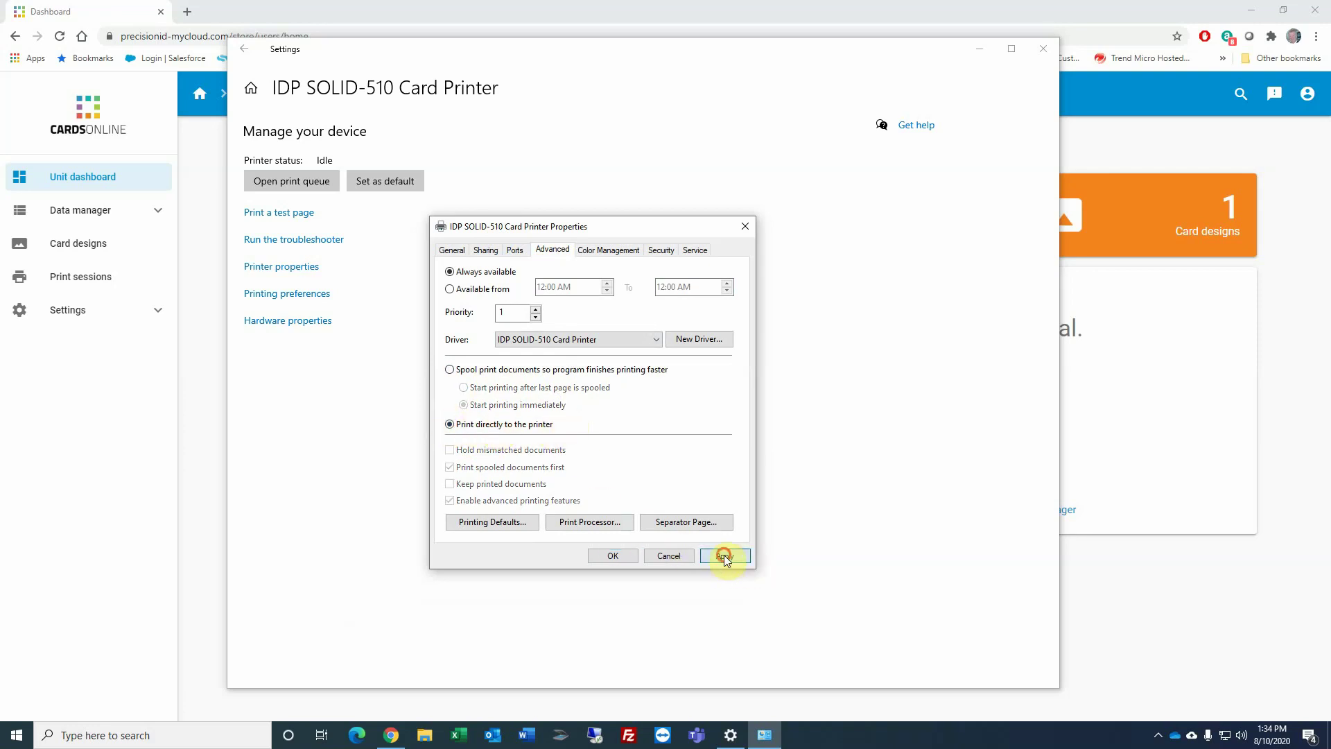
pyautogui.click(612, 556)
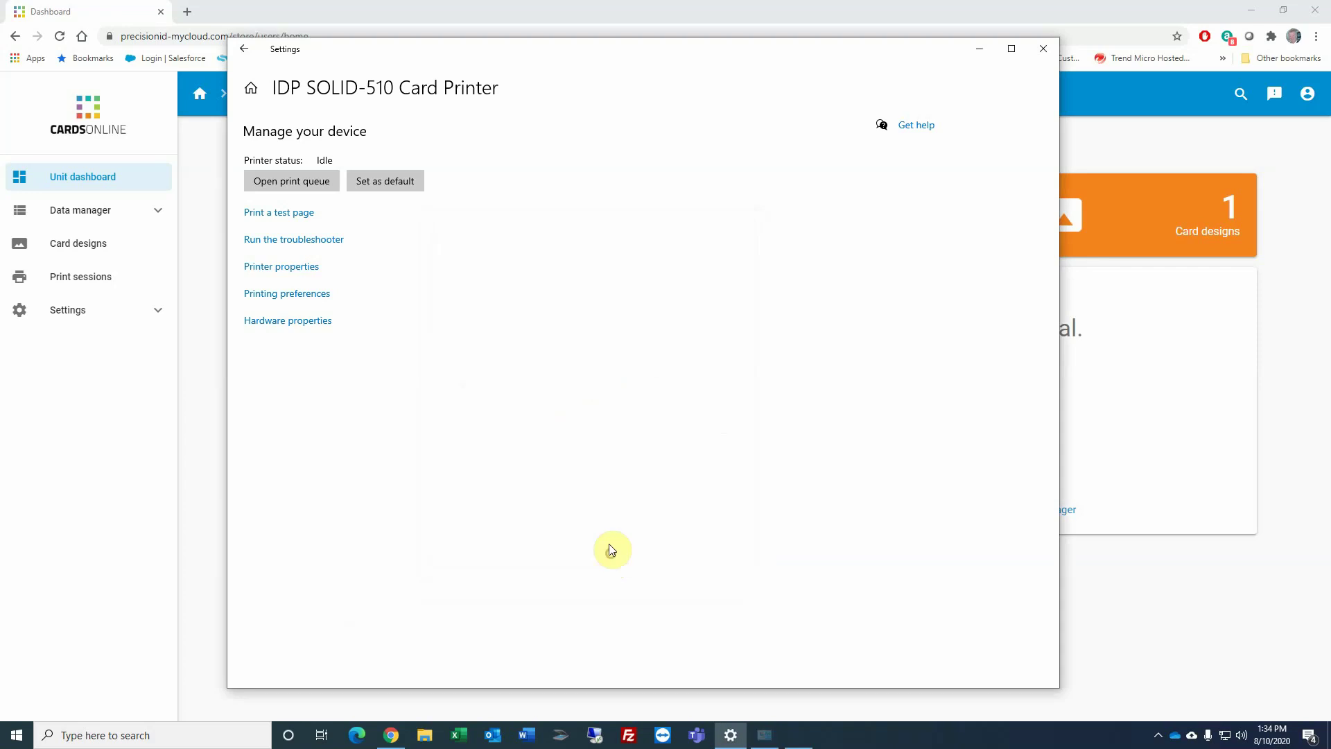
# Close Settings and save CardPrinterManager_Installer.zip into the Downloads folder
pyautogui.click(1043, 48)
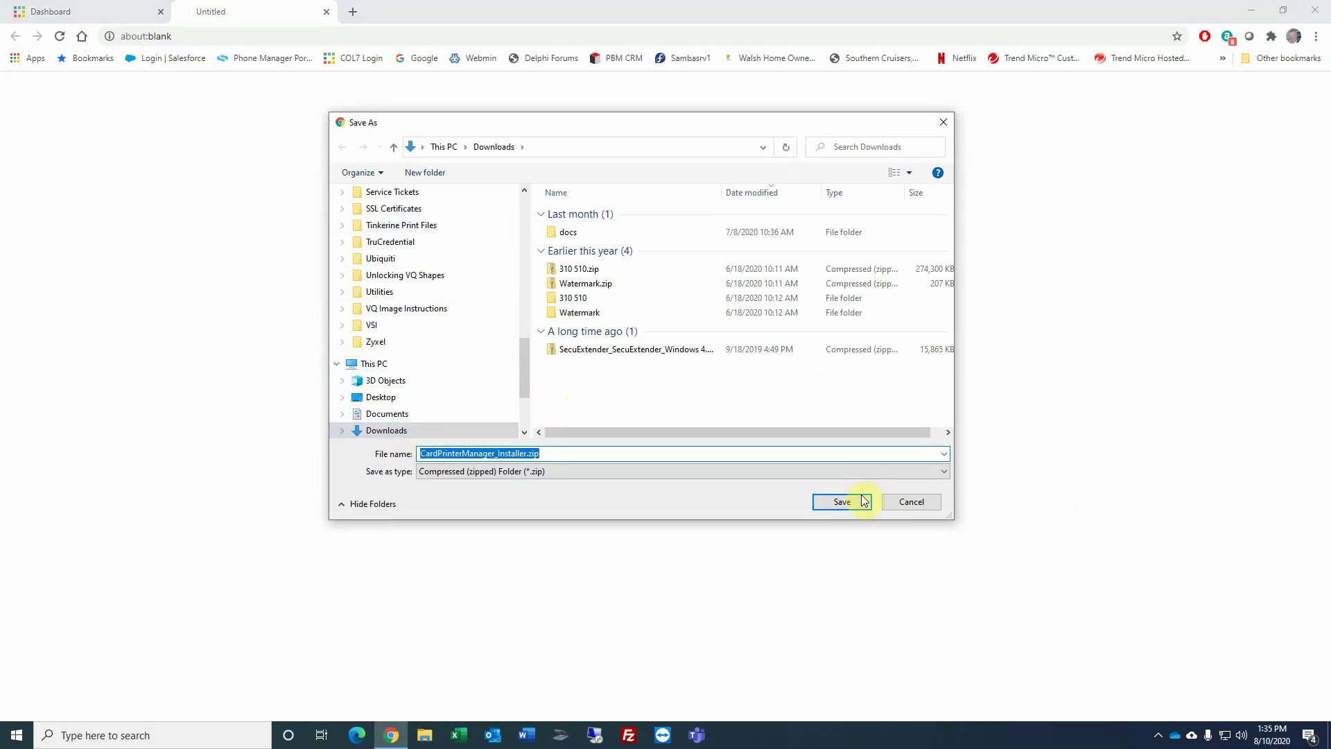
pyautogui.click(837, 502)
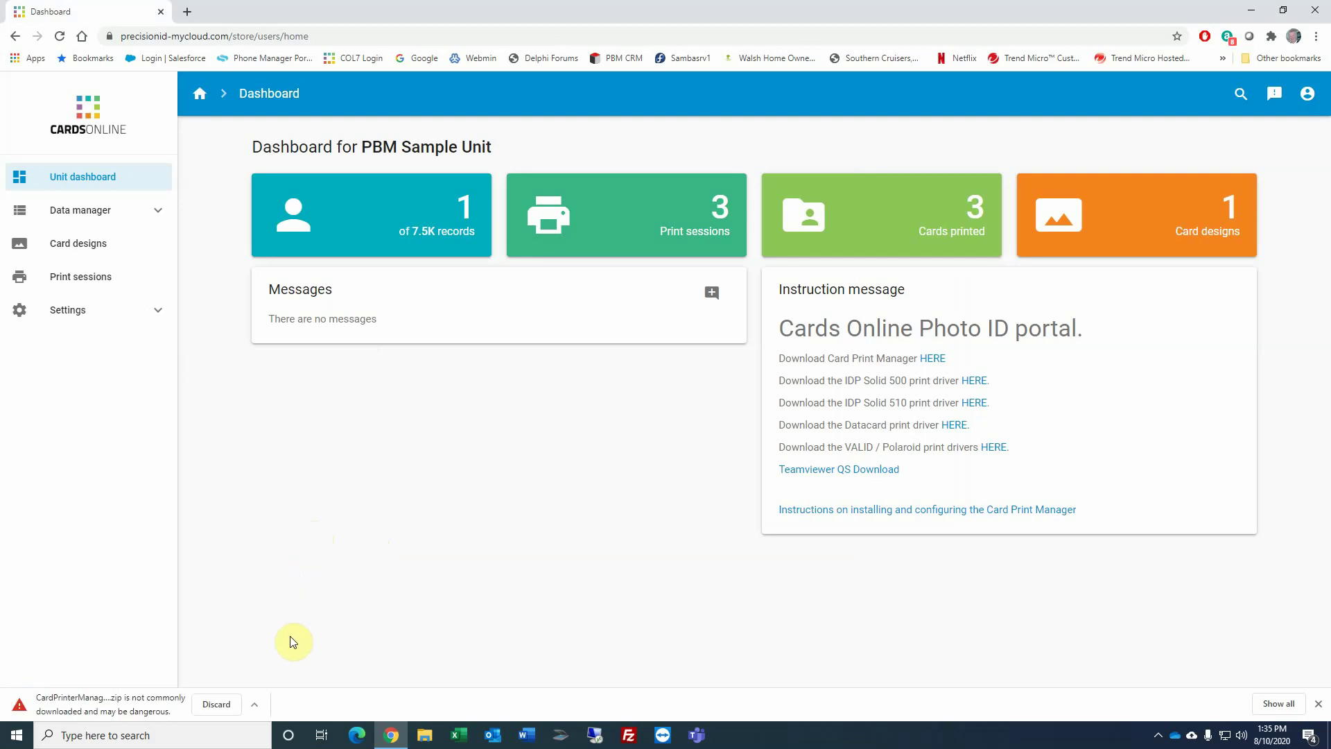
# Keep the flagged installer zip download and show it in its Downloads folder
pyautogui.click(255, 706)
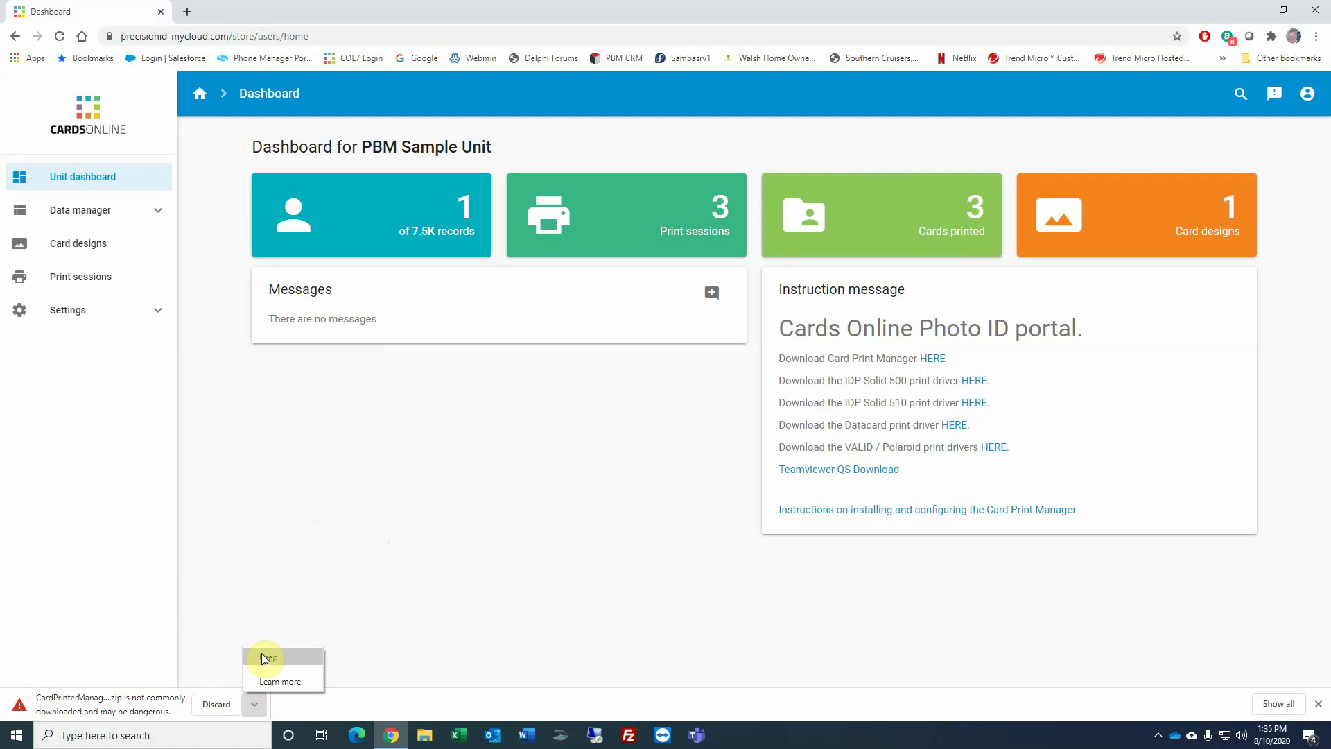
pyautogui.click(266, 657)
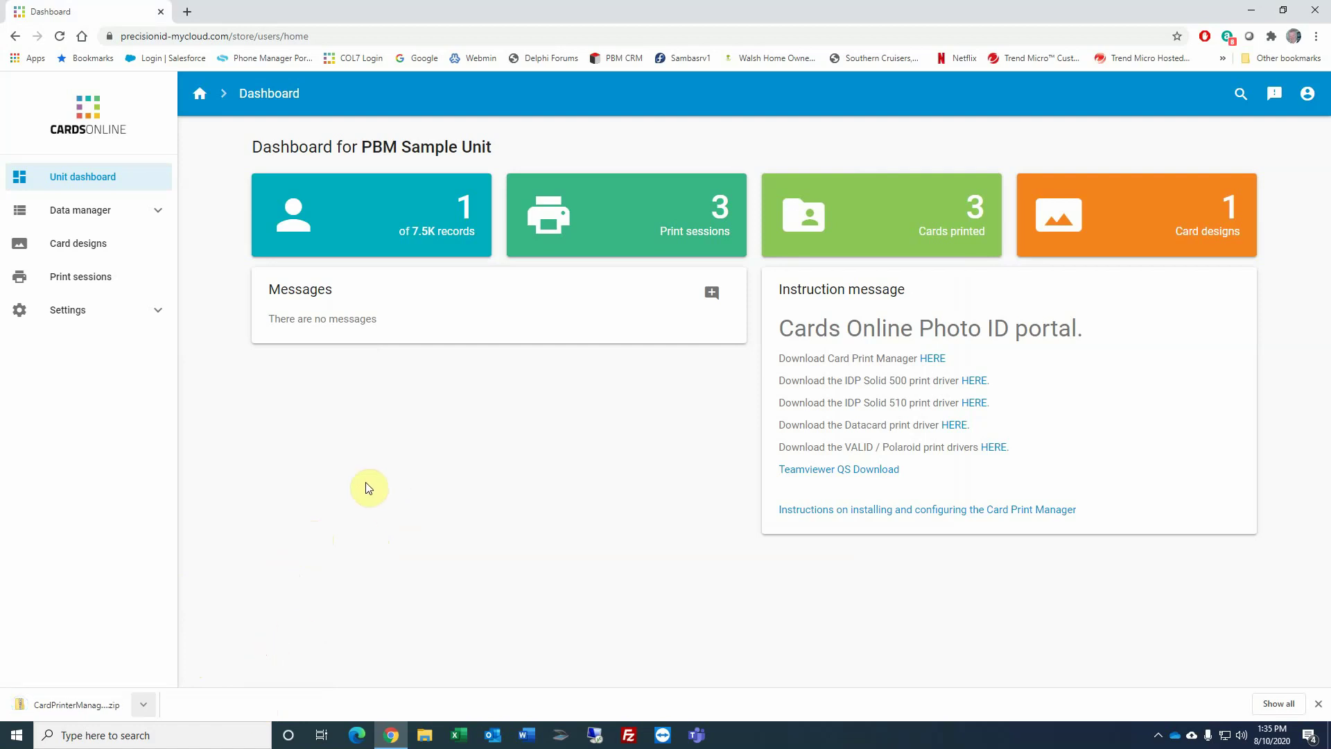
pyautogui.click(147, 707)
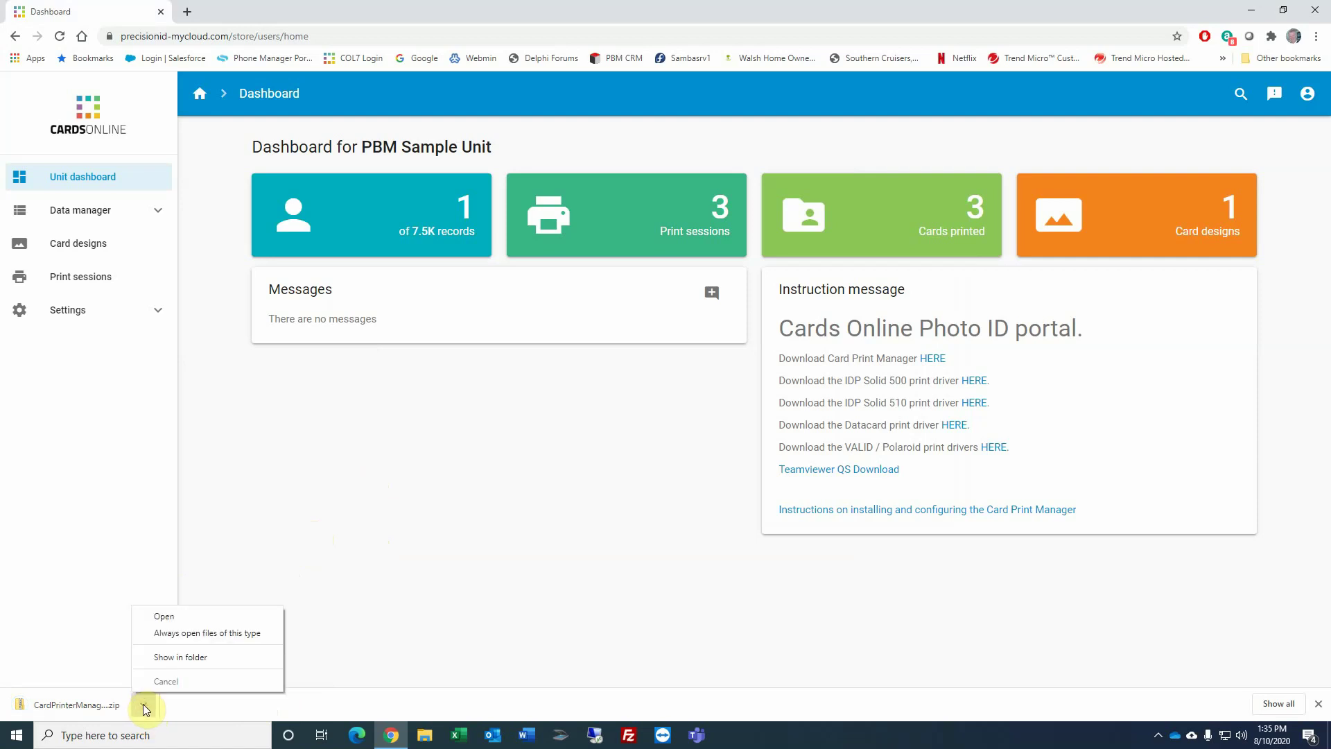
pyautogui.click(166, 660)
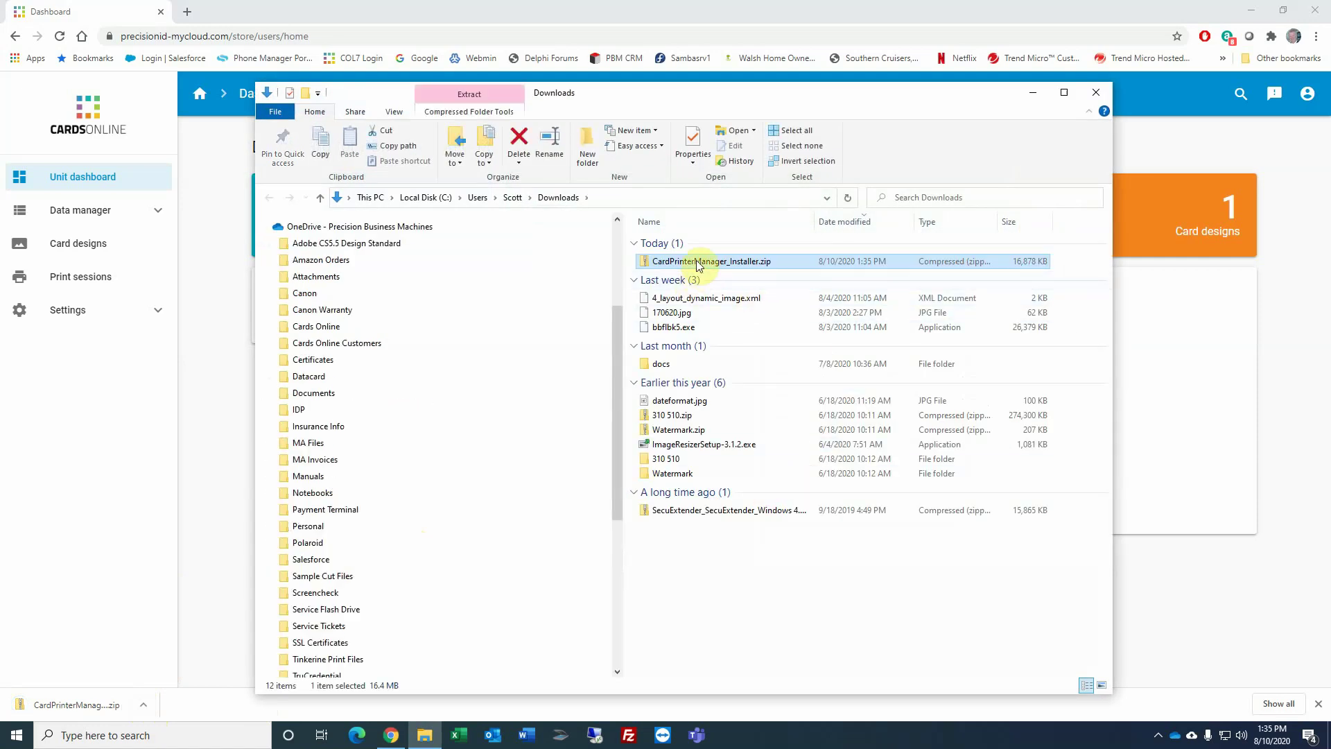
pyautogui.moveTo(712, 261)
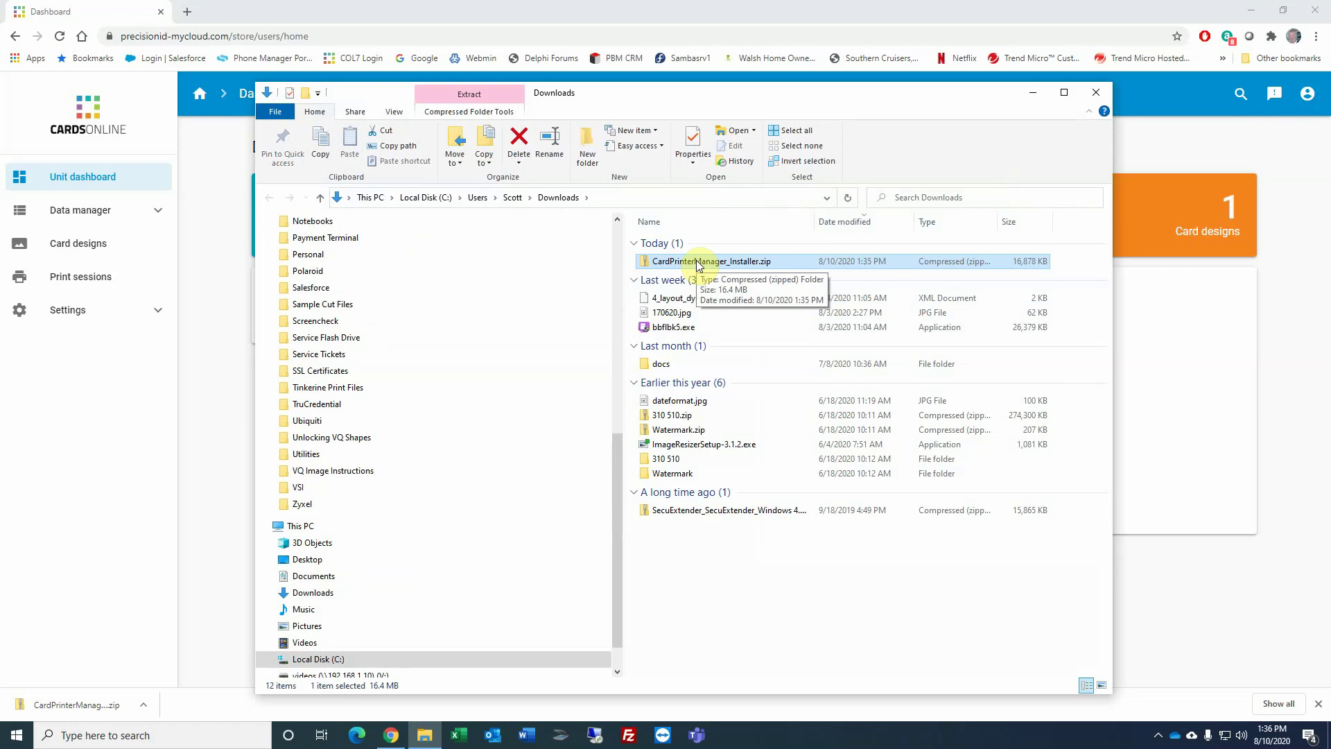
# Extract CardPrinterManager_Installer.zip into the suggested CardPrinterManager_Installer folder
pyautogui.doubleClick(697, 263)
pyautogui.rightClick(697, 263)
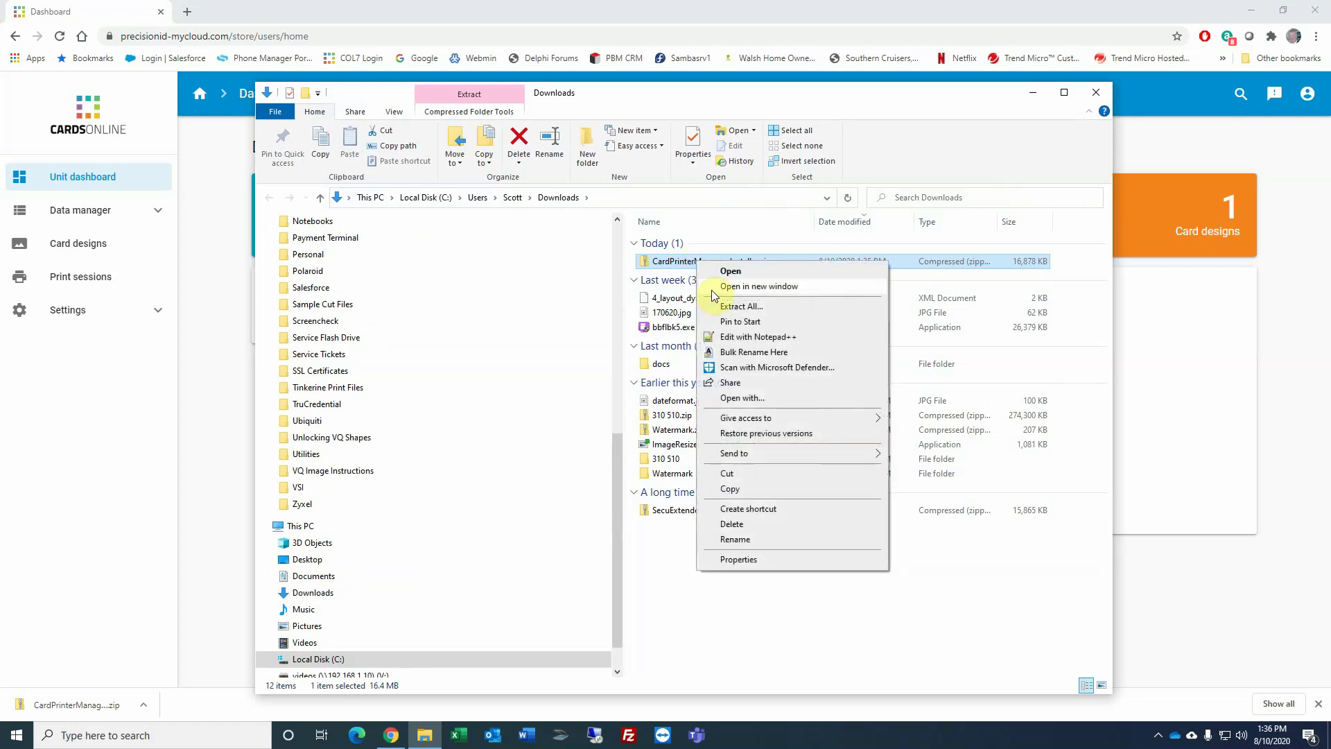
pyautogui.click(739, 306)
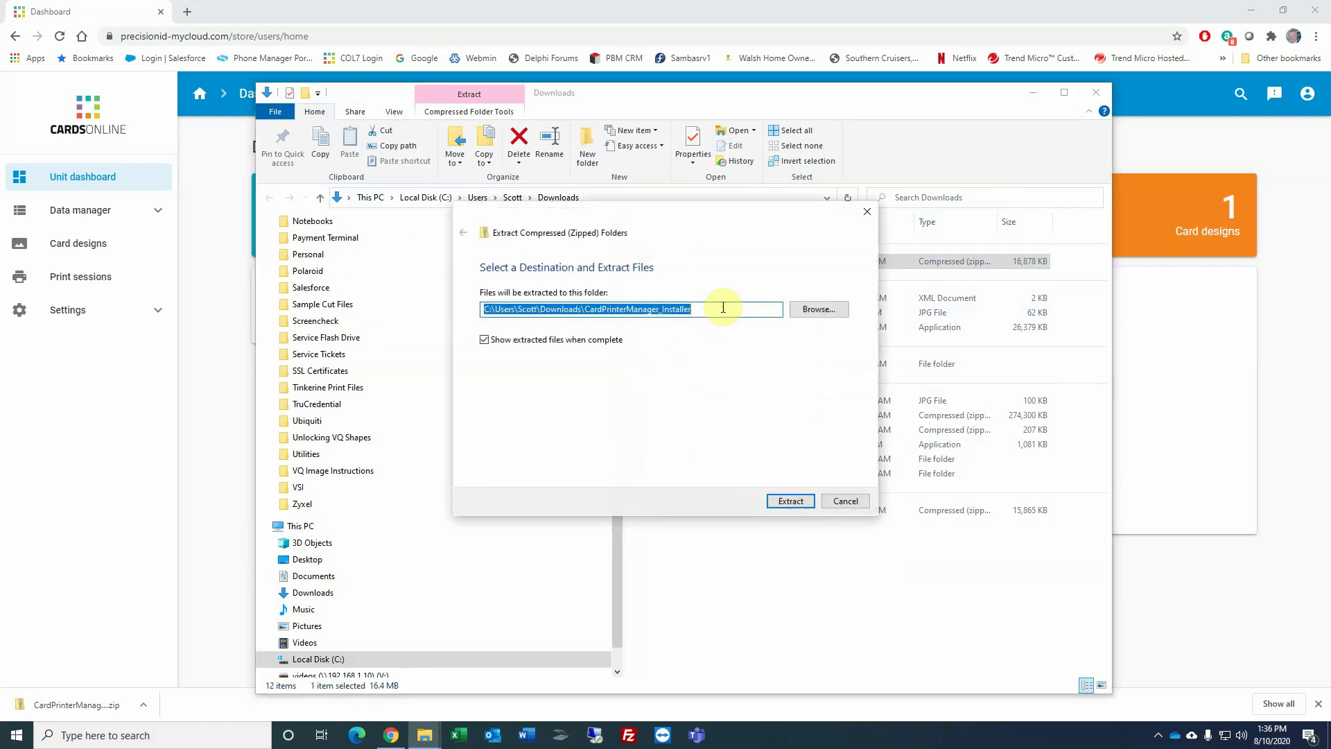
pyautogui.click(790, 503)
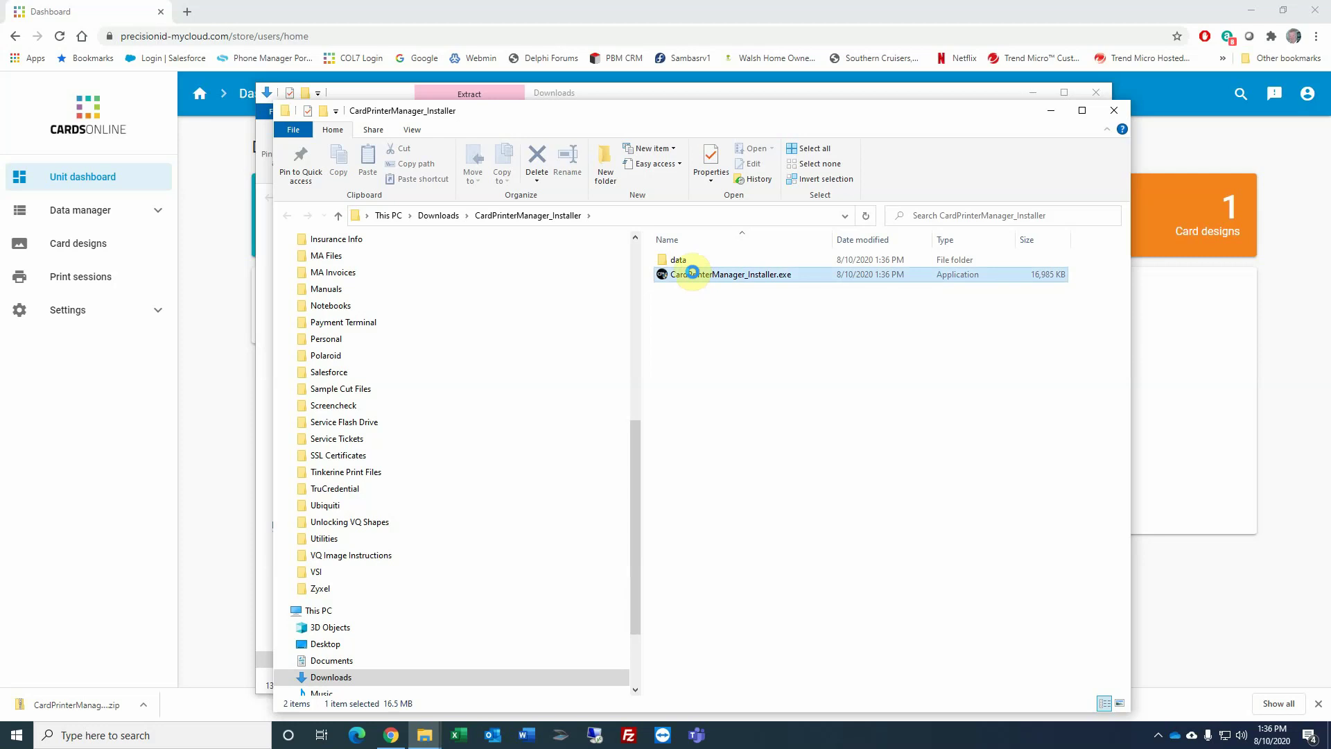
# Run CardPrinterManager_Installer.exe as administrator, bypassing SmartScreen with Run anyway
pyautogui.rightClick(693, 275)
pyautogui.click(753, 299)
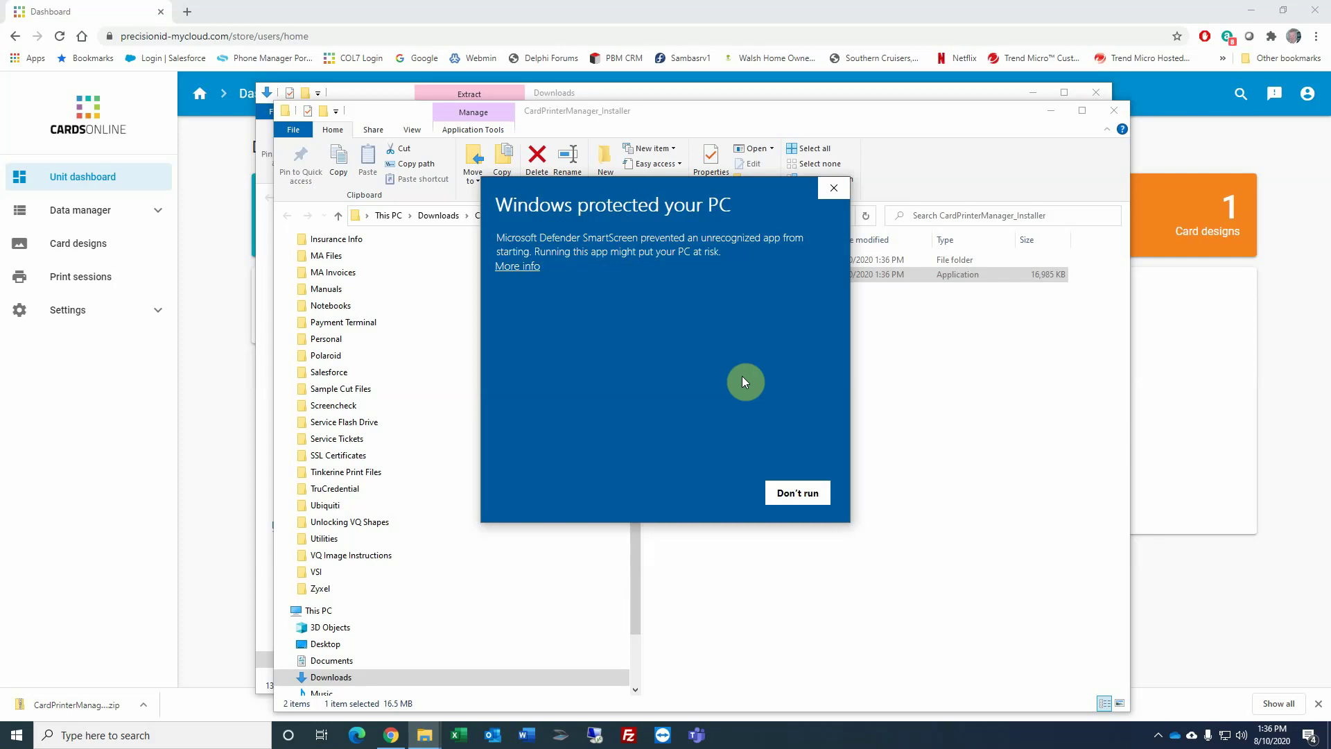
pyautogui.click(512, 269)
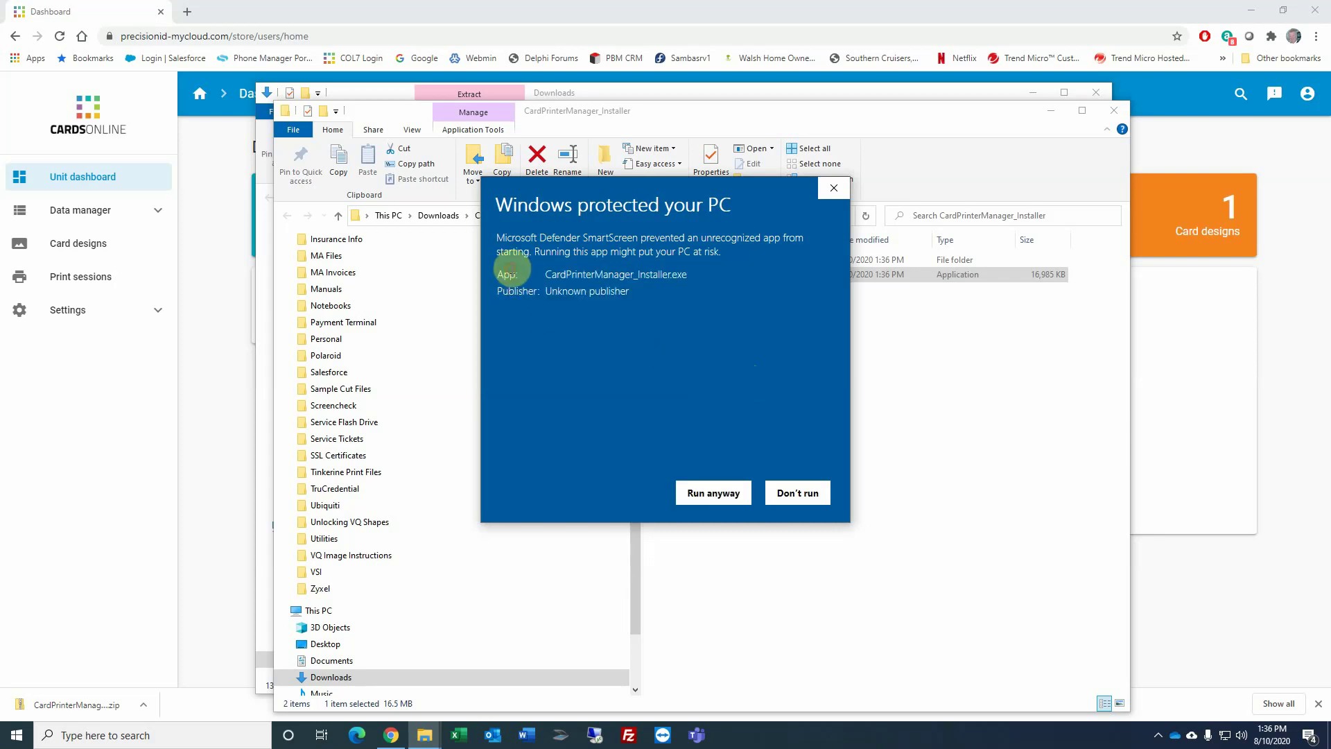
pyautogui.click(713, 493)
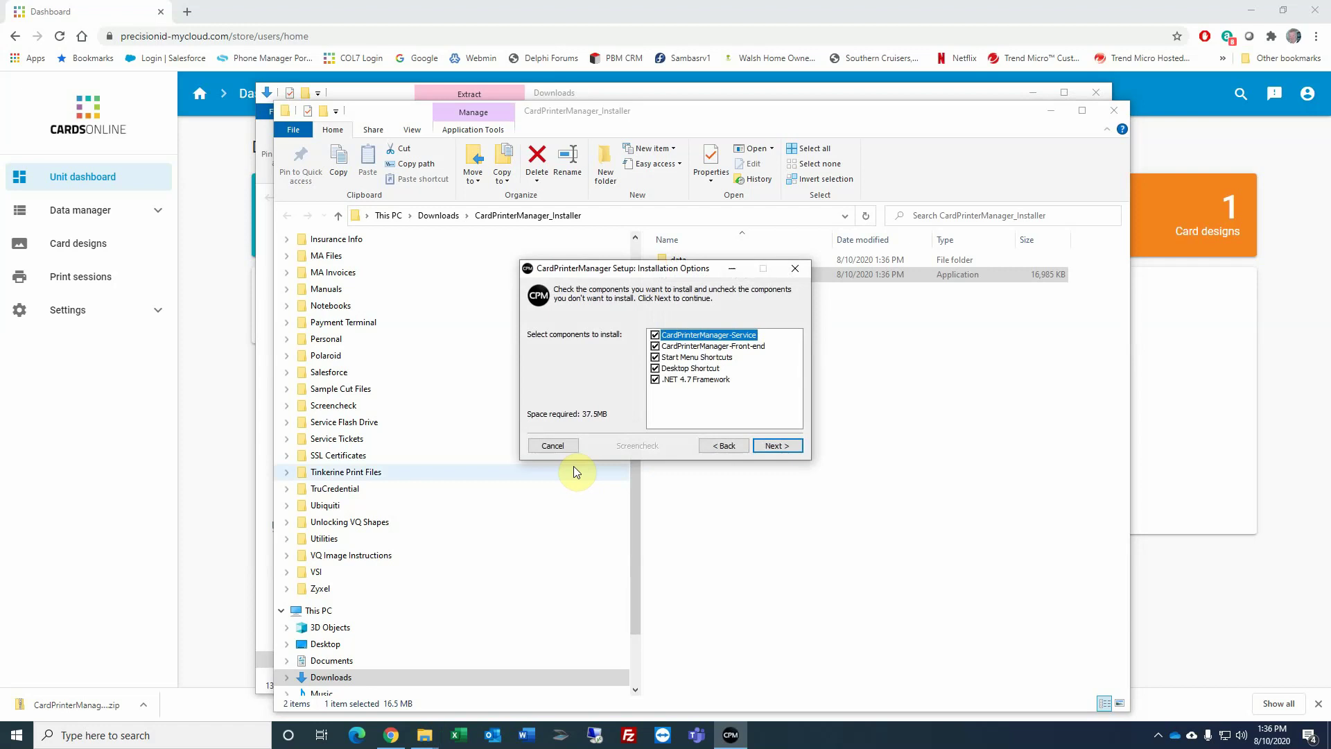
# Install CardPrinterManager with all components, dismissing the .NET notice and closing the wizard
pyautogui.click(778, 446)
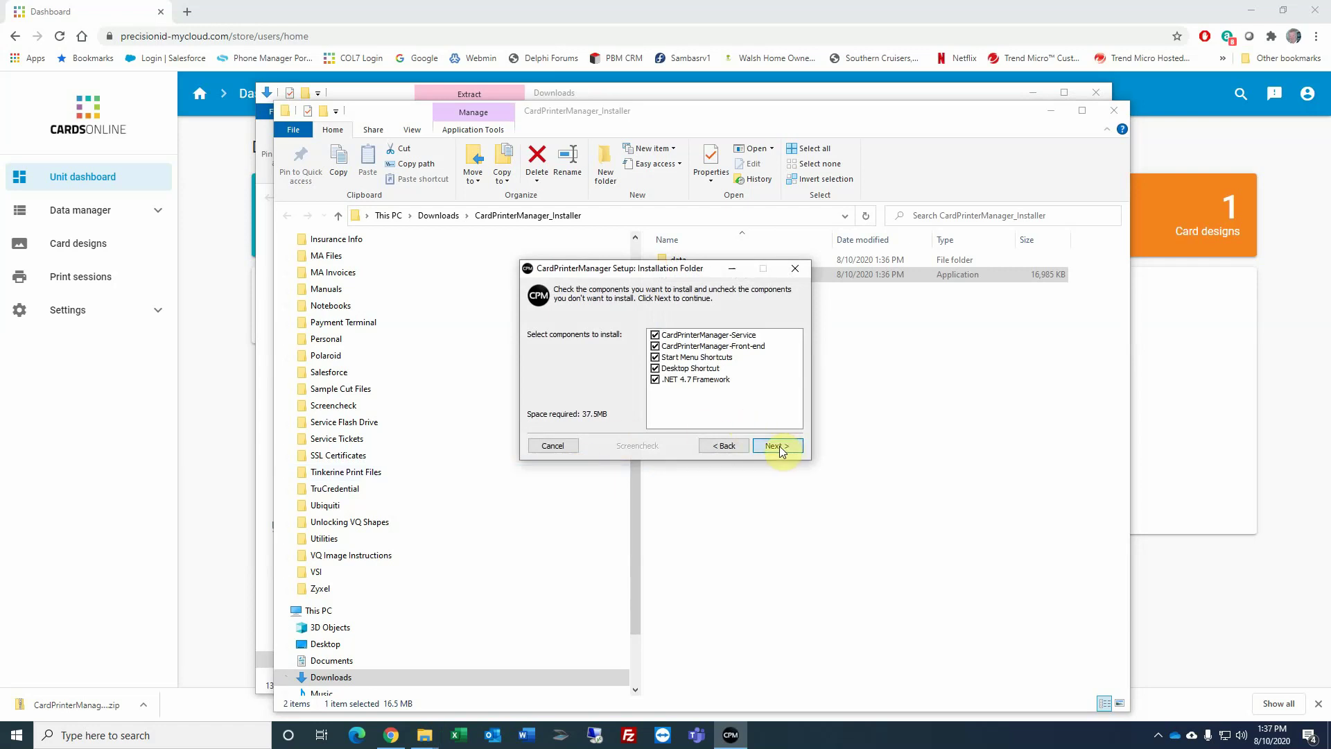
pyautogui.click(778, 447)
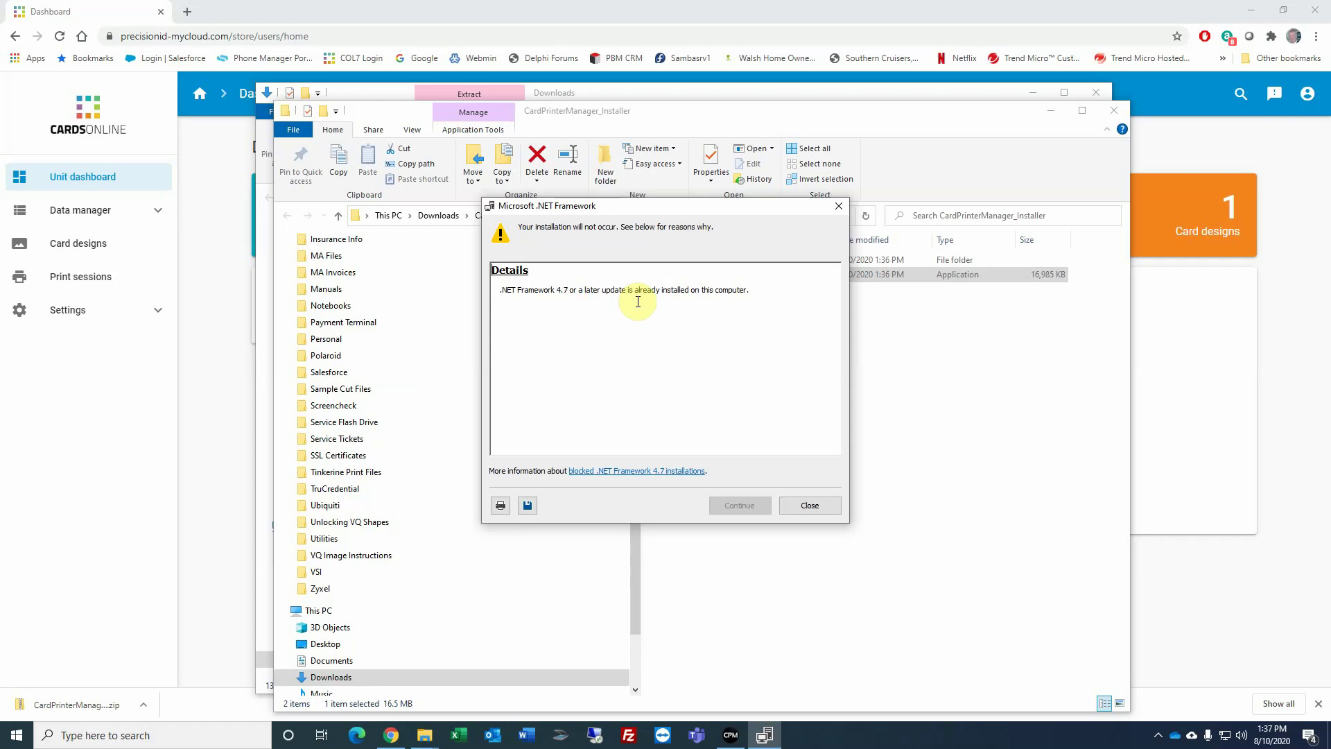
pyautogui.click(810, 506)
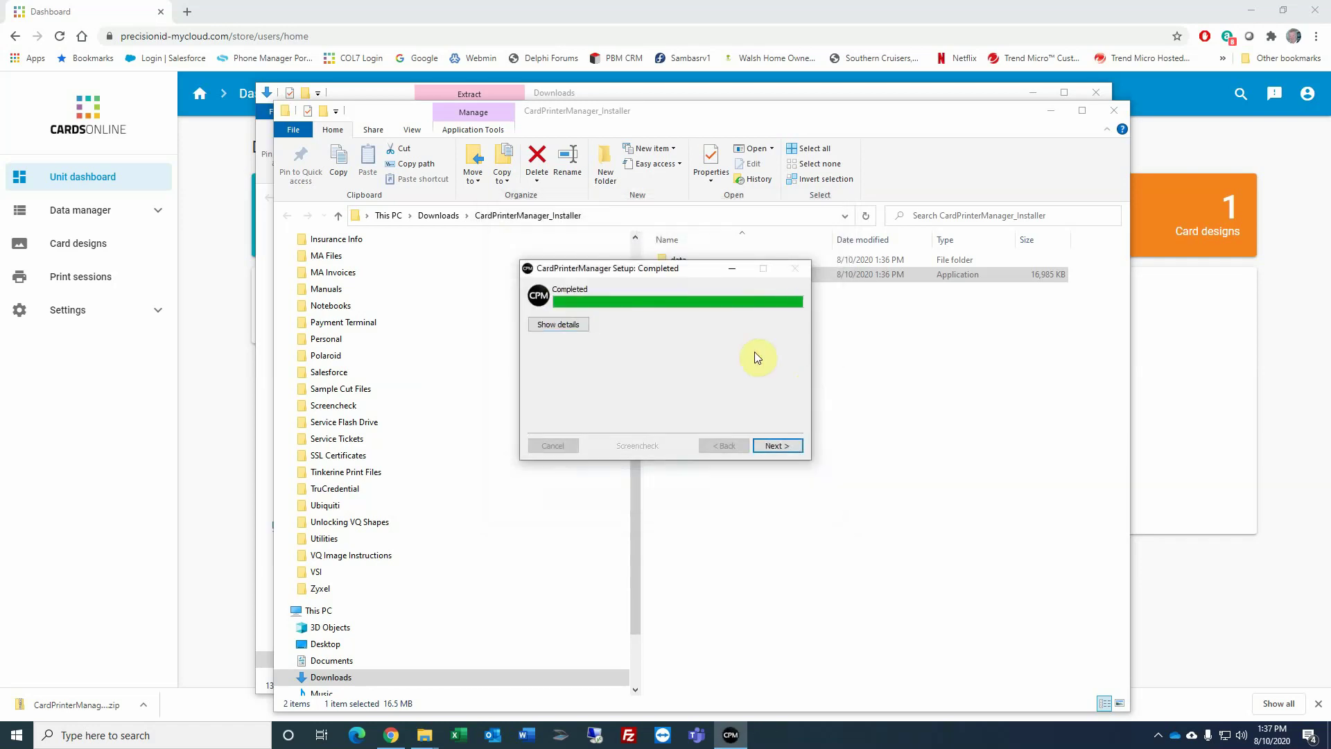
pyautogui.click(774, 445)
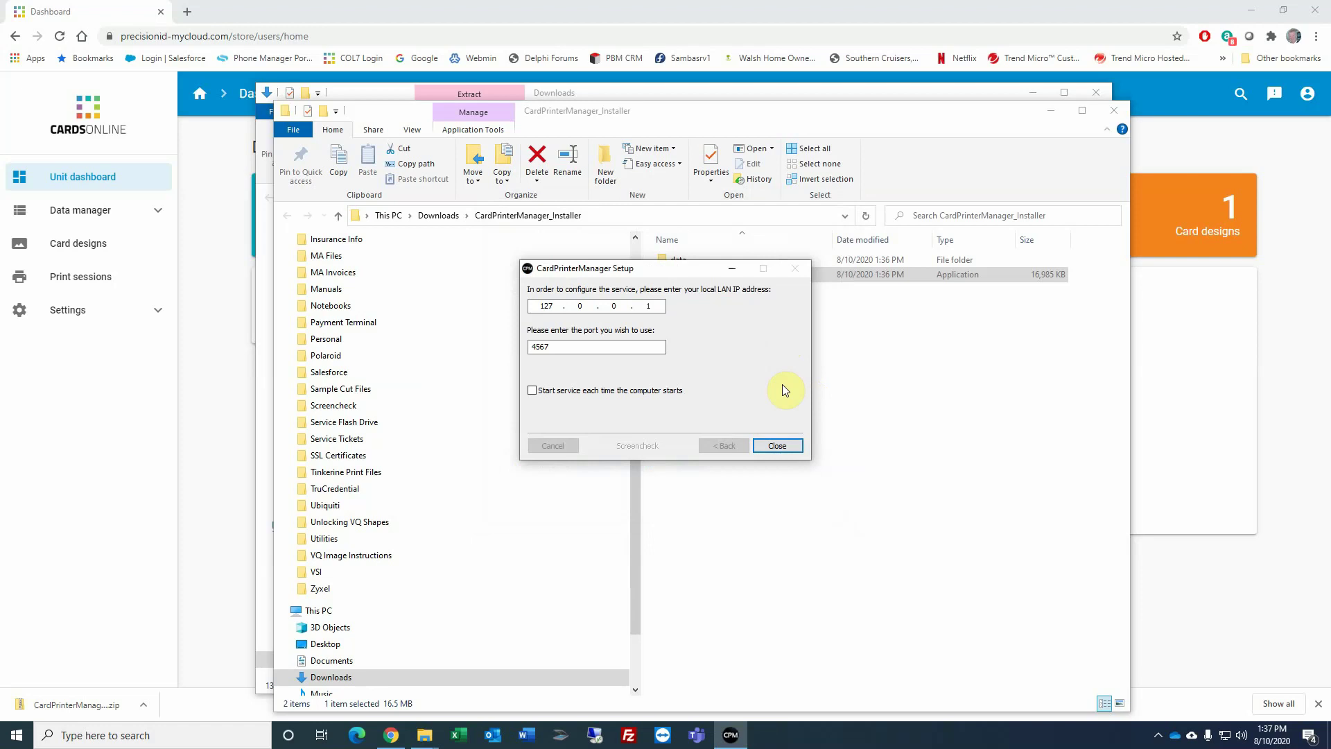
pyautogui.click(782, 446)
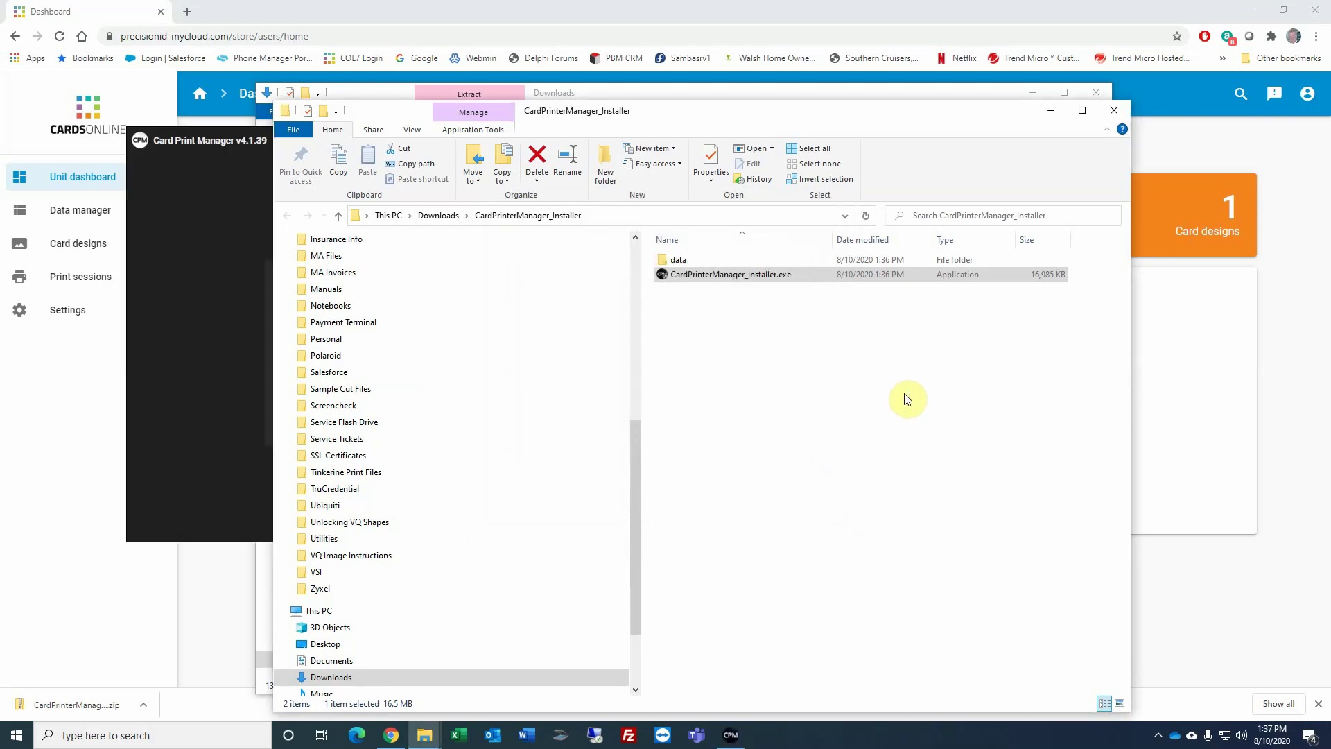
# Close both Explorer windows and sign in to Card Print Manager with password remembered
pyautogui.click(1113, 111)
pyautogui.click(1097, 96)
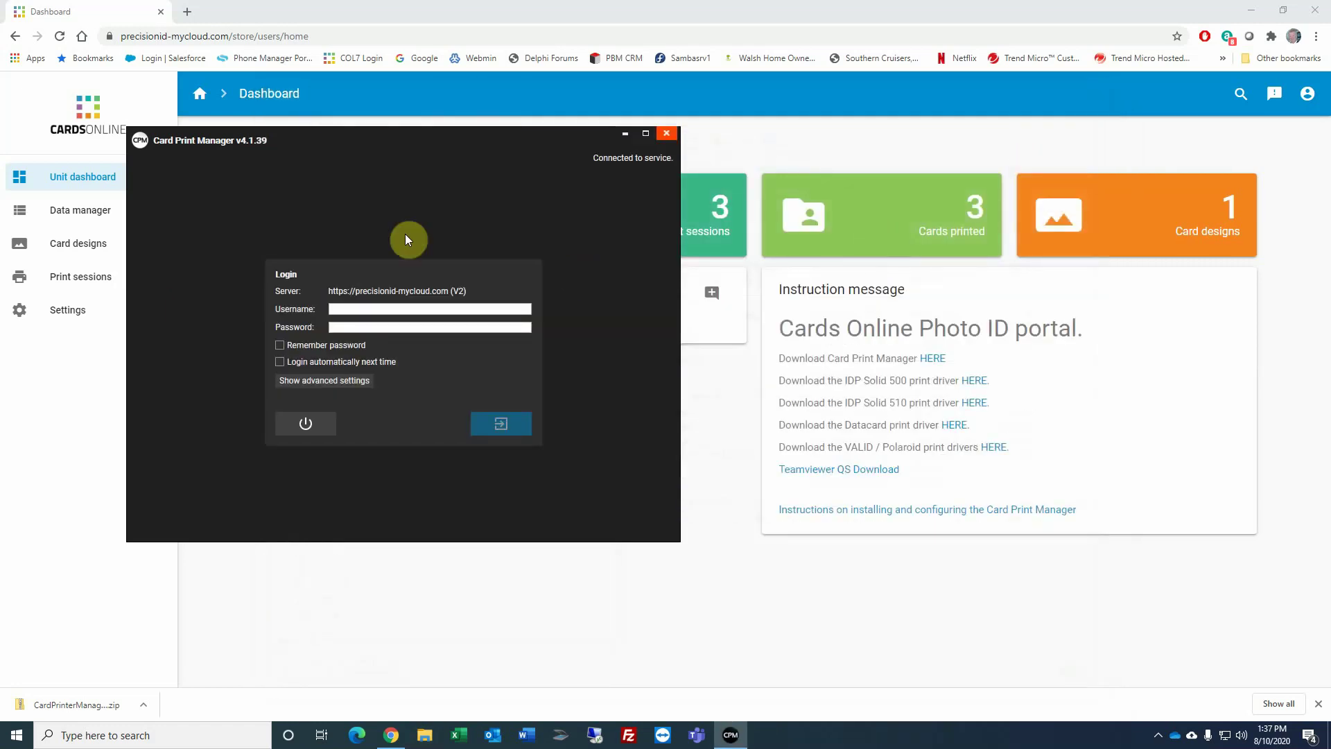
pyautogui.moveTo(394, 150); pyautogui.dragTo(646, 156)
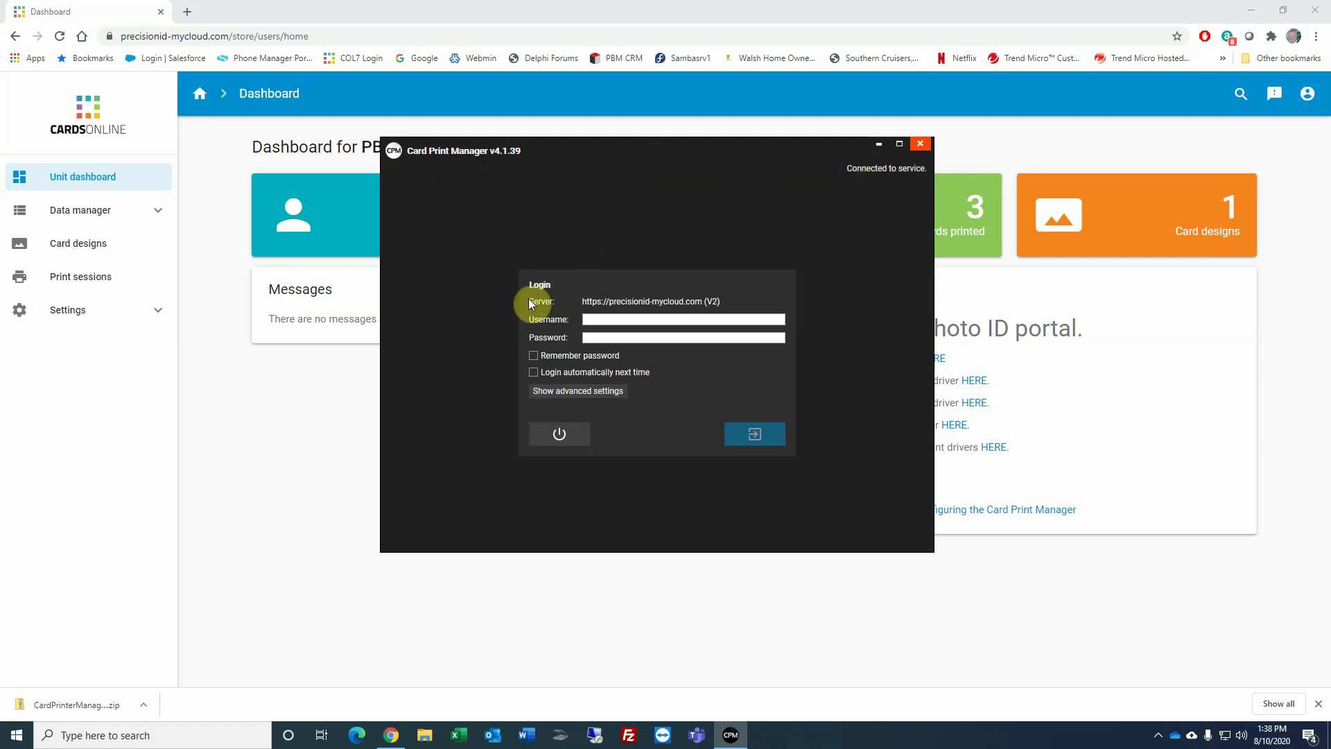
pyautogui.click(592, 319)
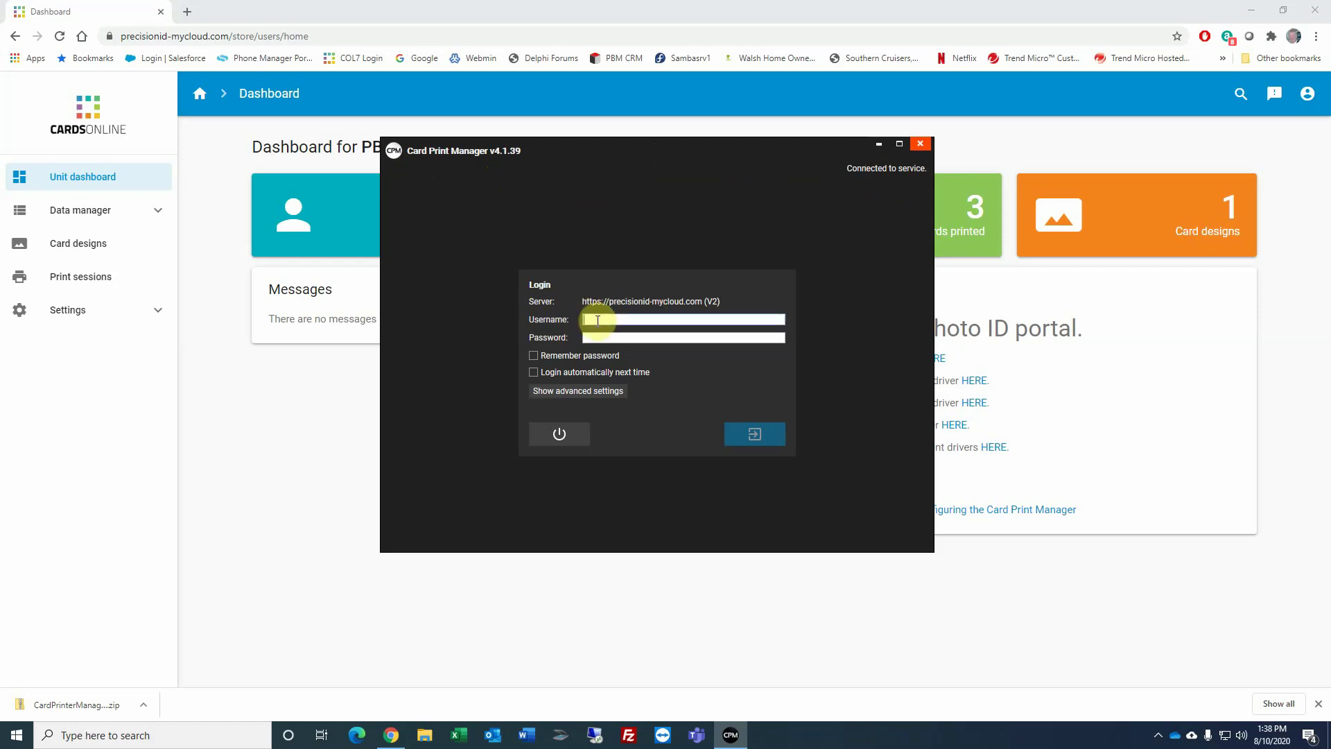
pyautogui.write('sr')
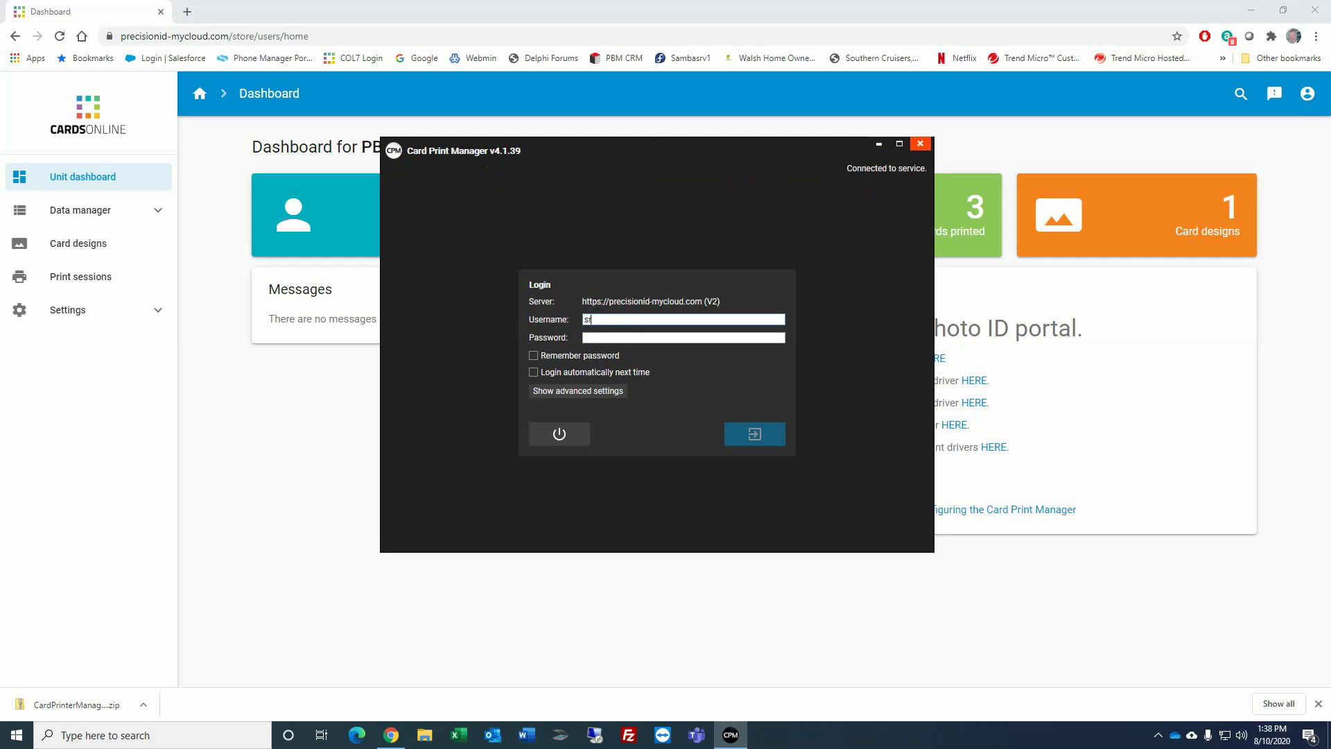
pyautogui.write('ascodemo')
pyautogui.write('••••••••••')
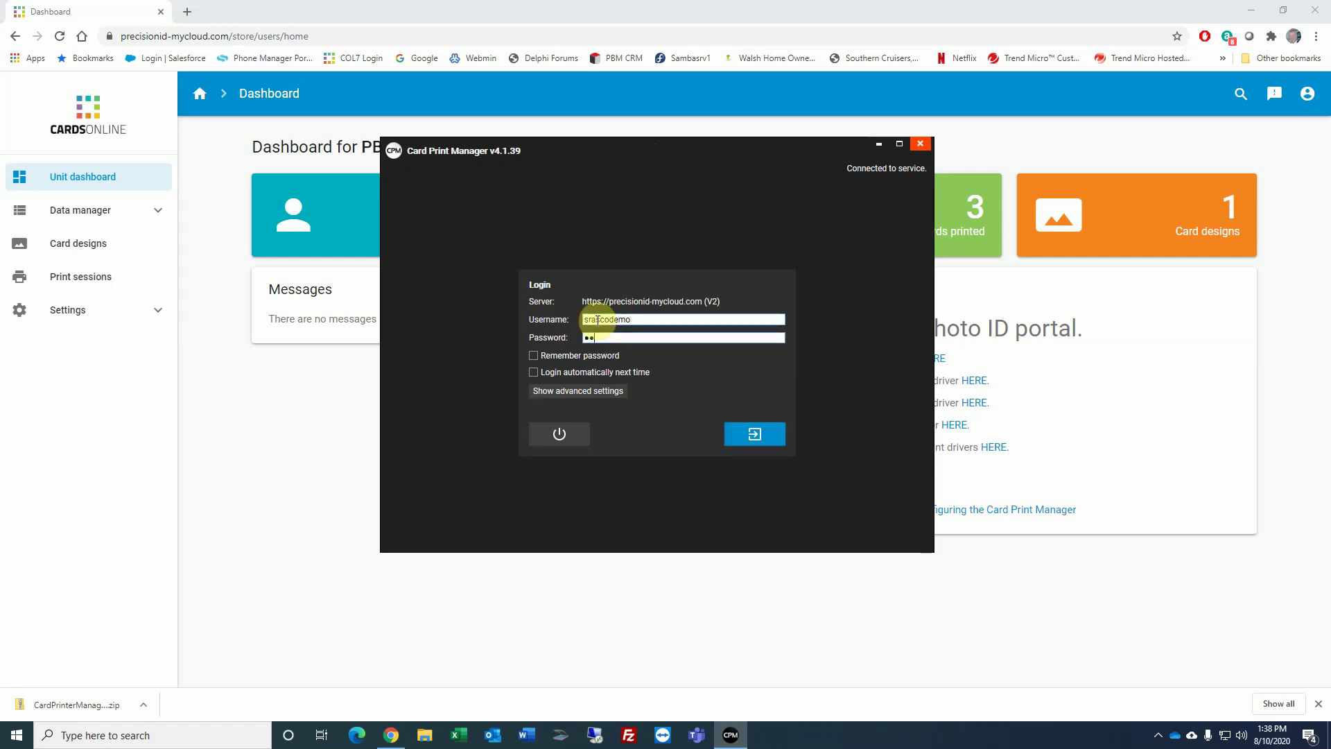
pyautogui.write('••')
pyautogui.write('••')
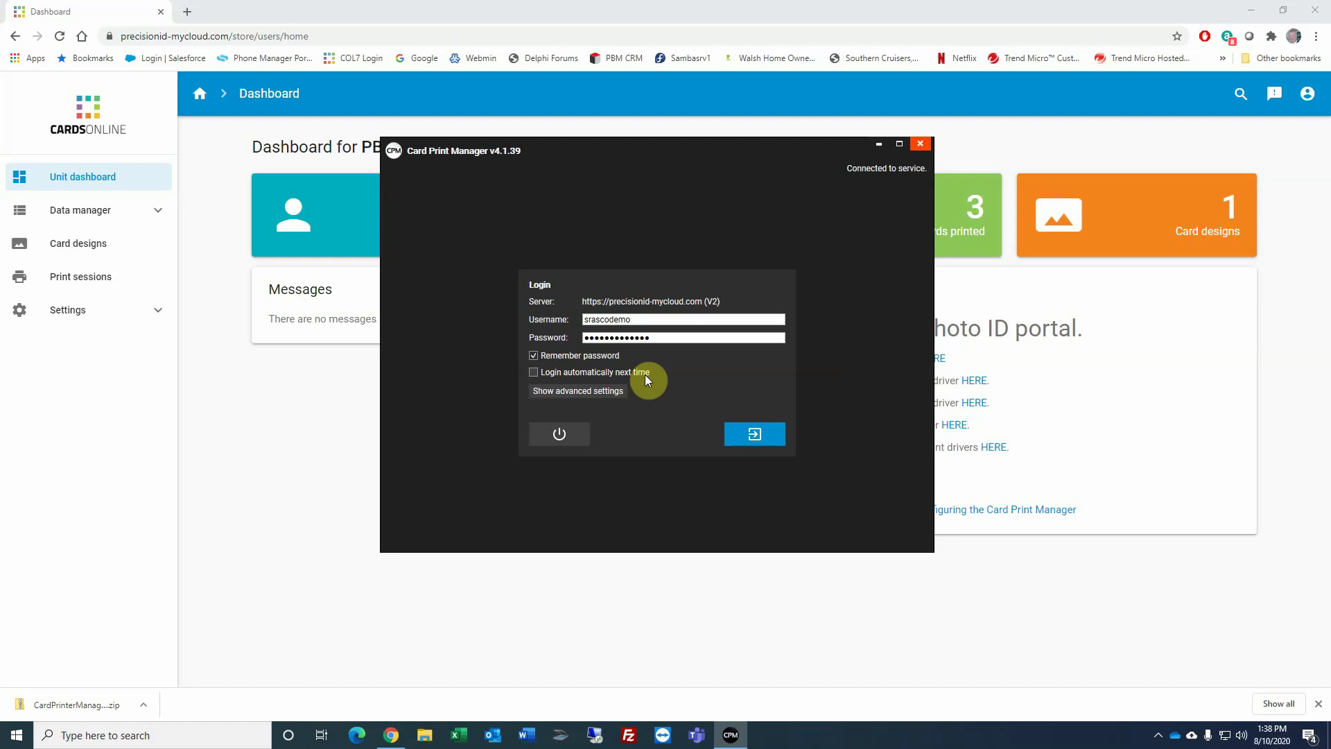
pyautogui.click(754, 438)
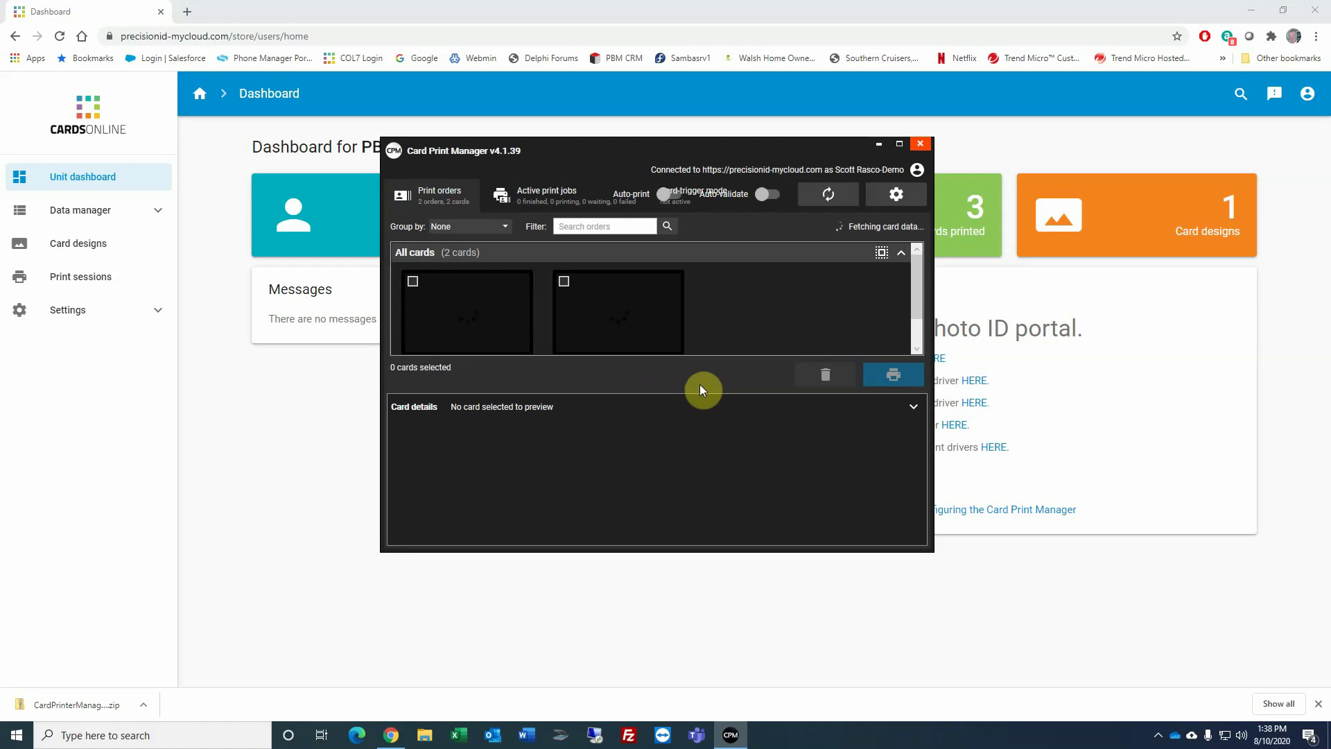
# Enlarge the Card Print Manager window and preview cards 211 and 359, leaving 359 selected
pyautogui.moveTo(929, 551); pyautogui.dragTo(973, 608)
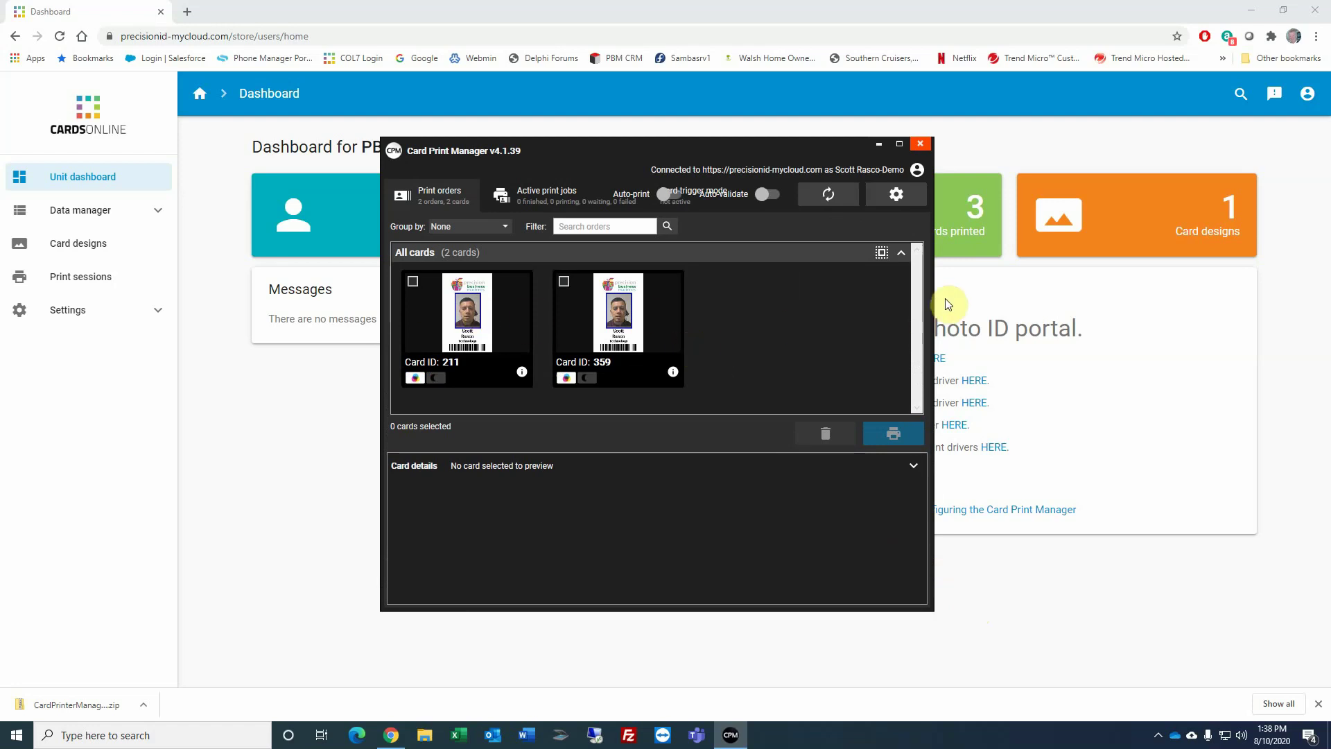
pyautogui.moveTo(935, 306); pyautogui.dragTo(1105, 308)
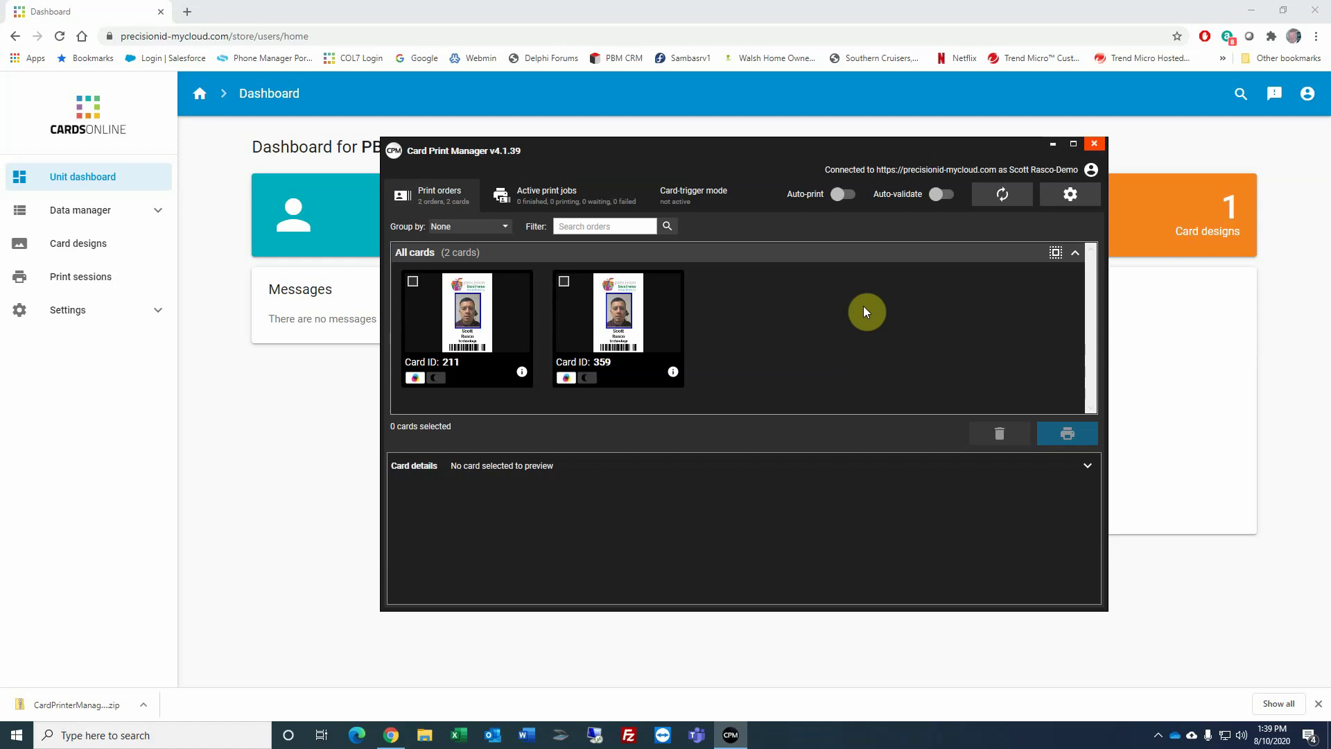
pyautogui.click(480, 344)
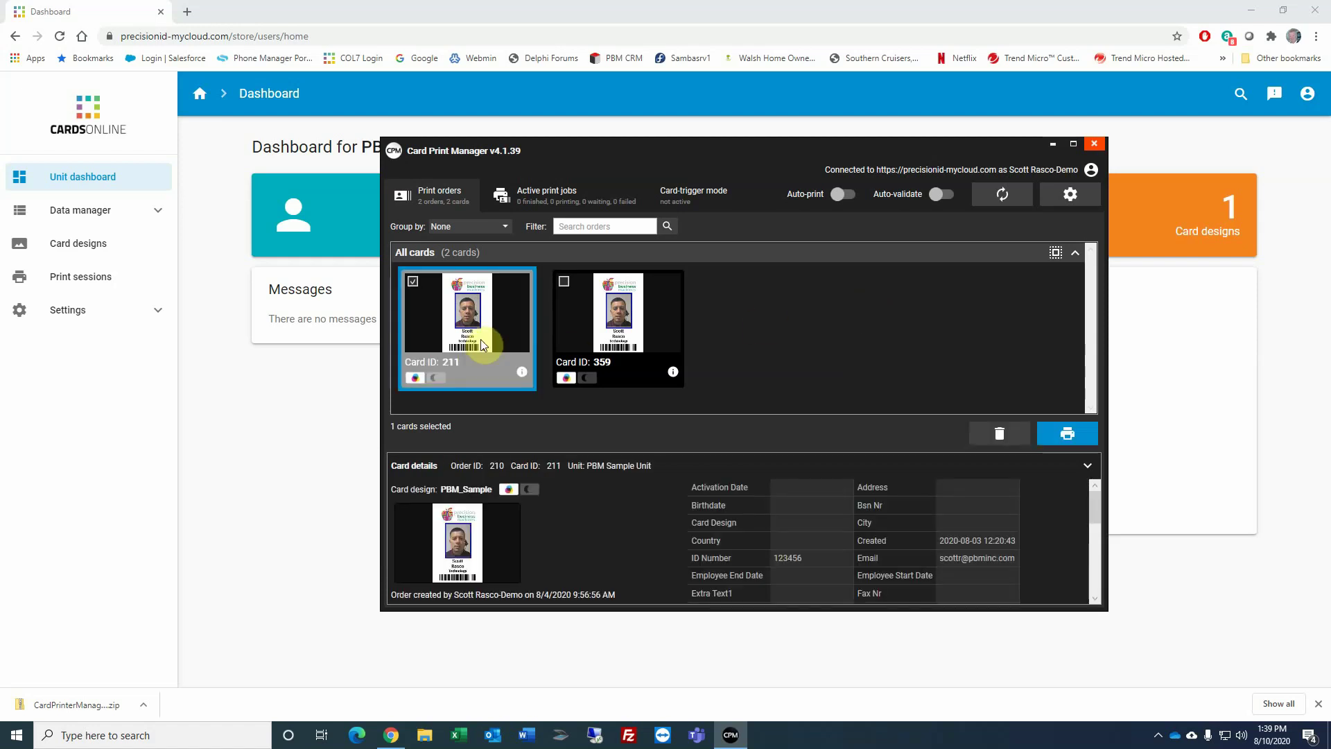
pyautogui.click(654, 356)
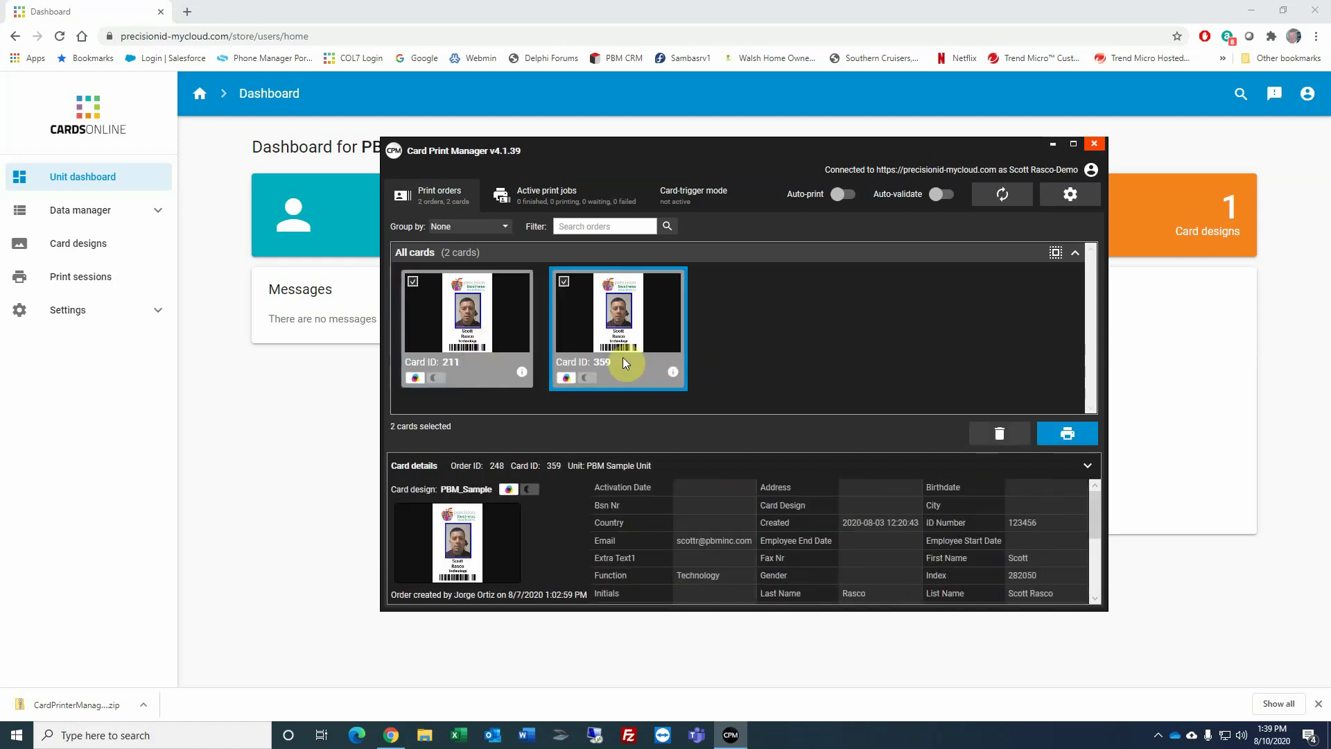
pyautogui.click(623, 349)
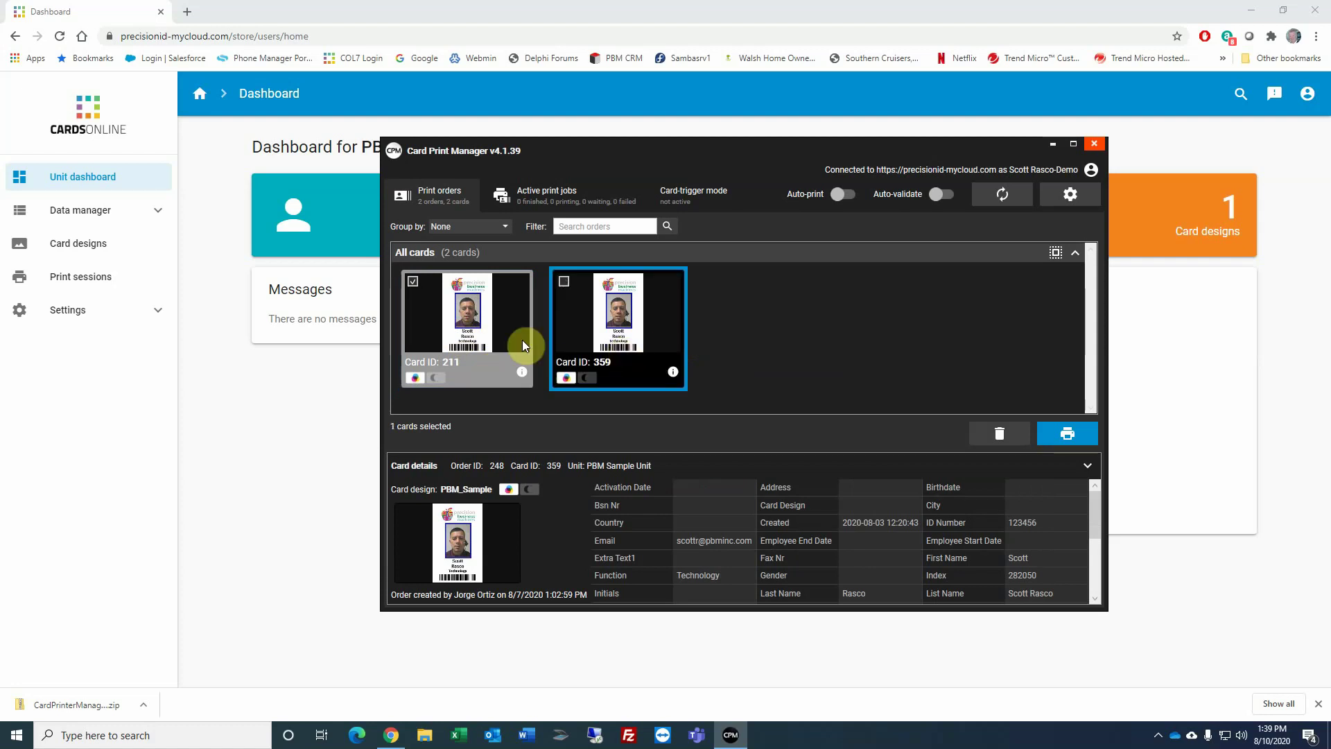
pyautogui.click(493, 339)
pyautogui.click(623, 338)
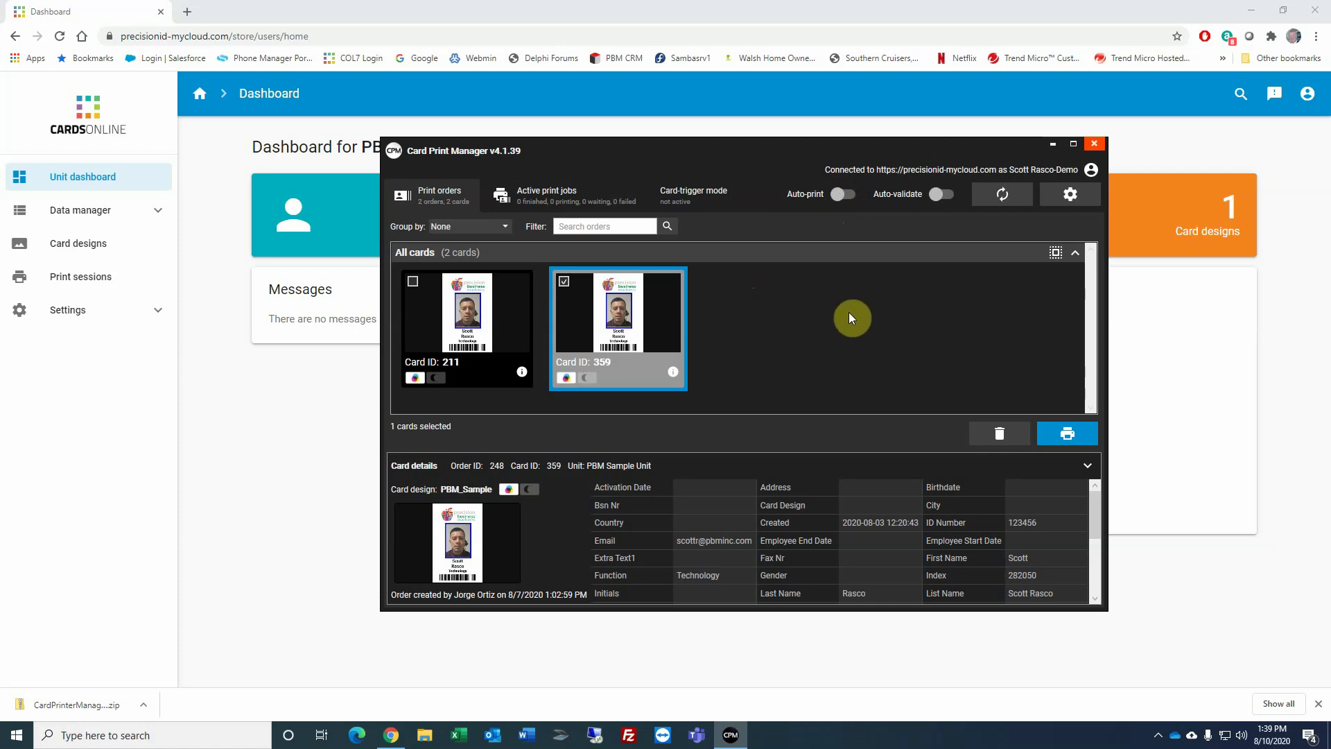
# In settings, add a single-sided colour card mapping for the IDP SOLID-510 Card Printer
pyautogui.click(1068, 194)
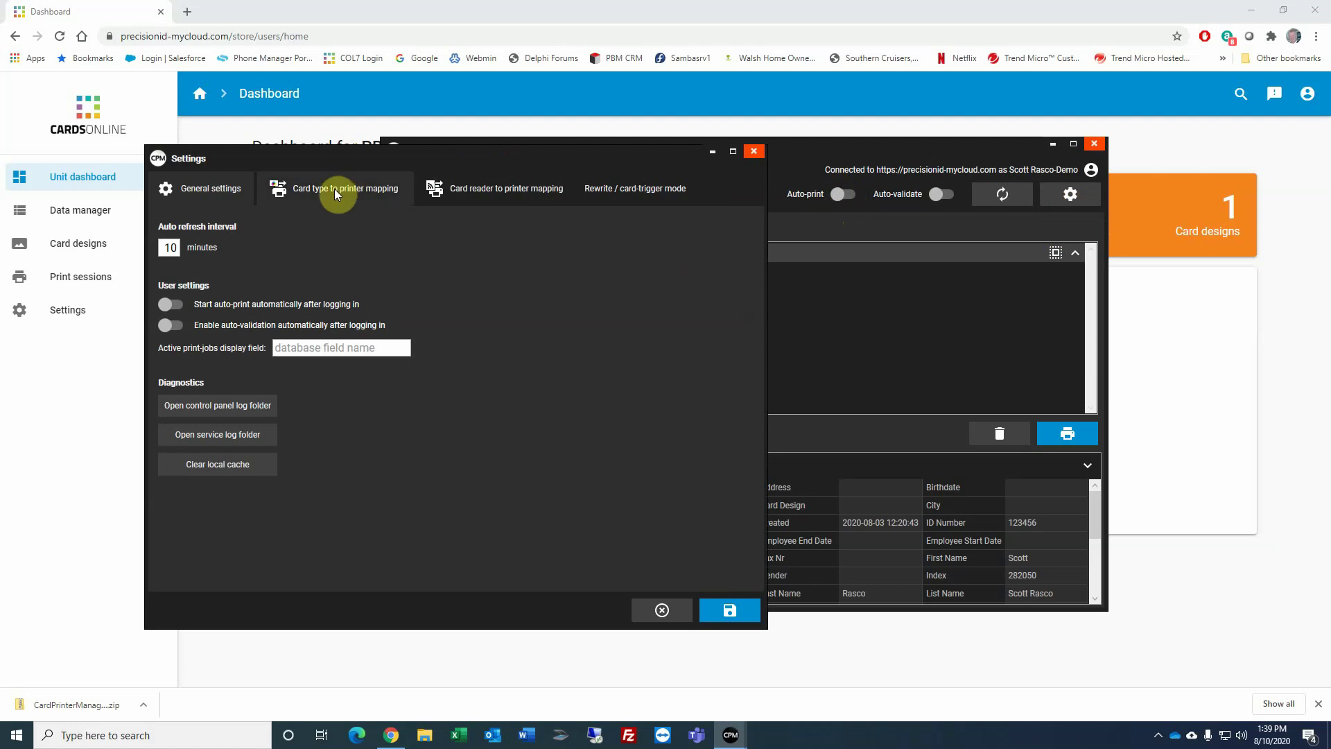
pyautogui.click(329, 192)
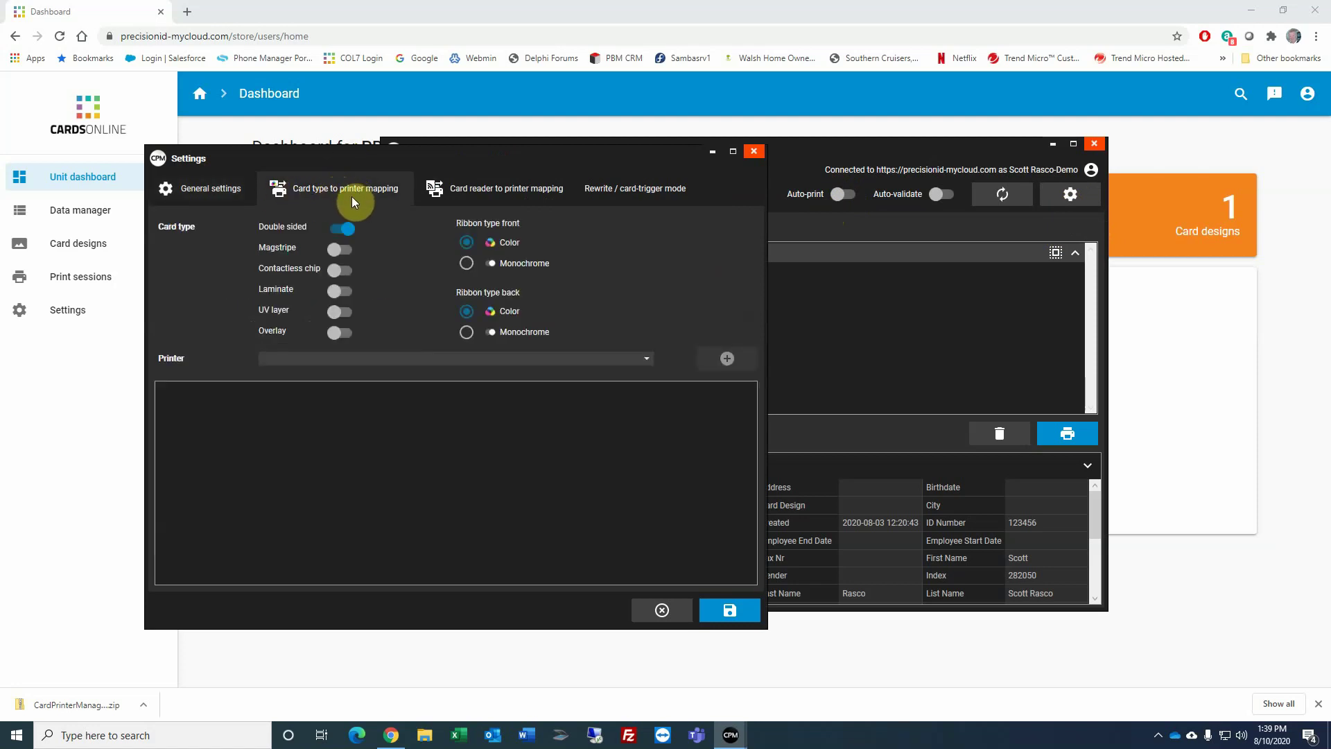
pyautogui.moveTo(382, 166); pyautogui.dragTo(496, 175)
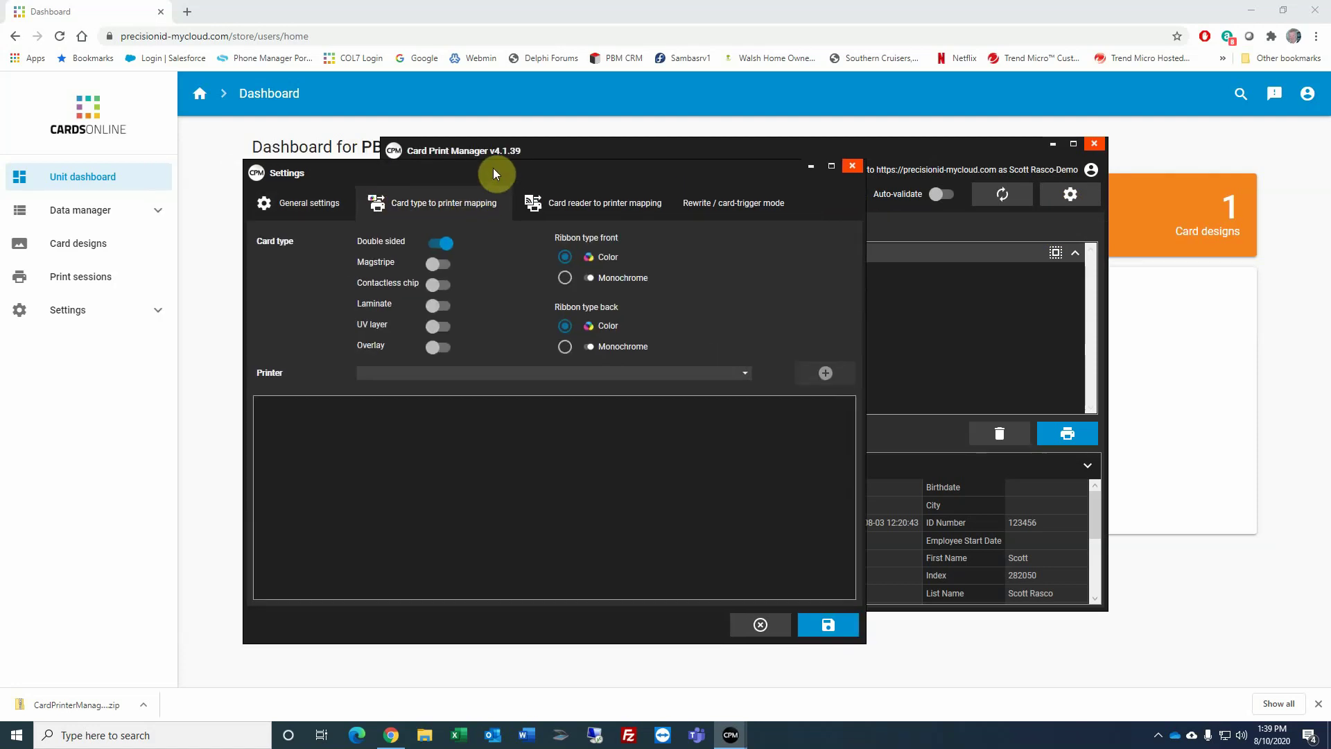
pyautogui.click(454, 256)
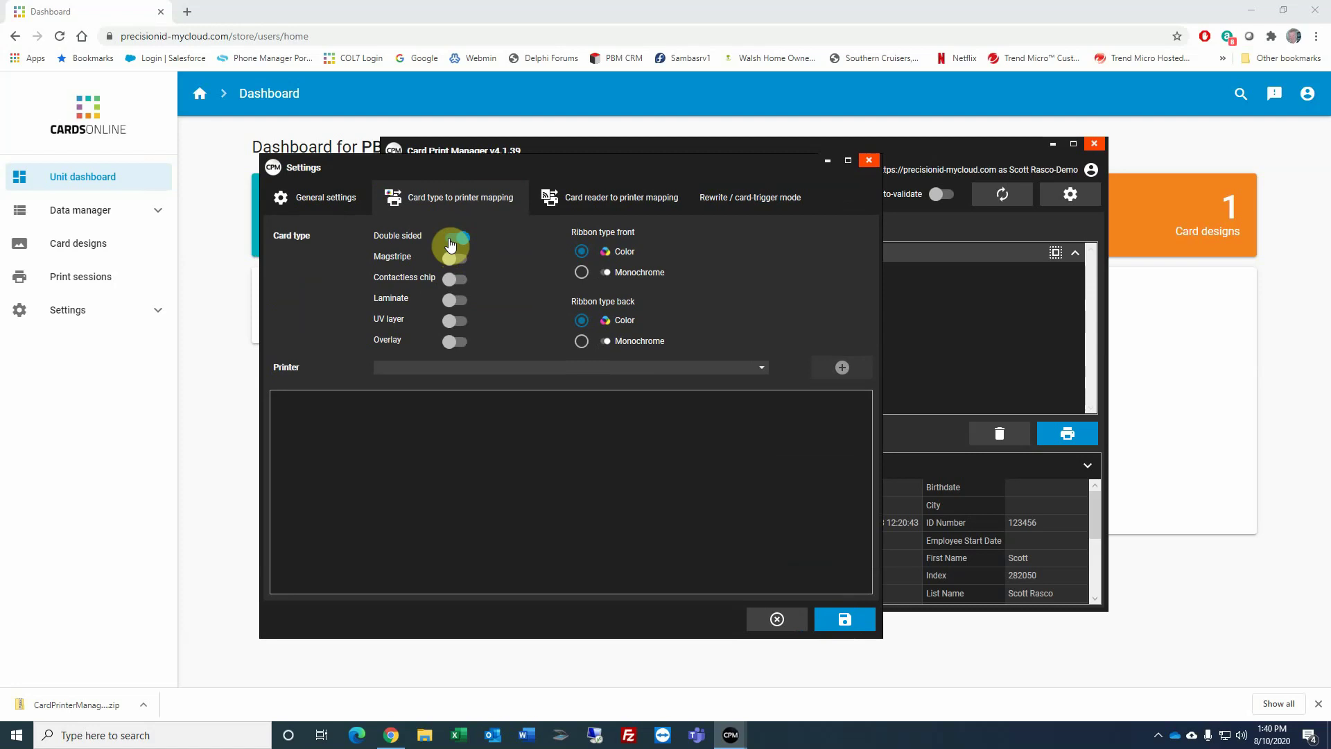
pyautogui.click(449, 239)
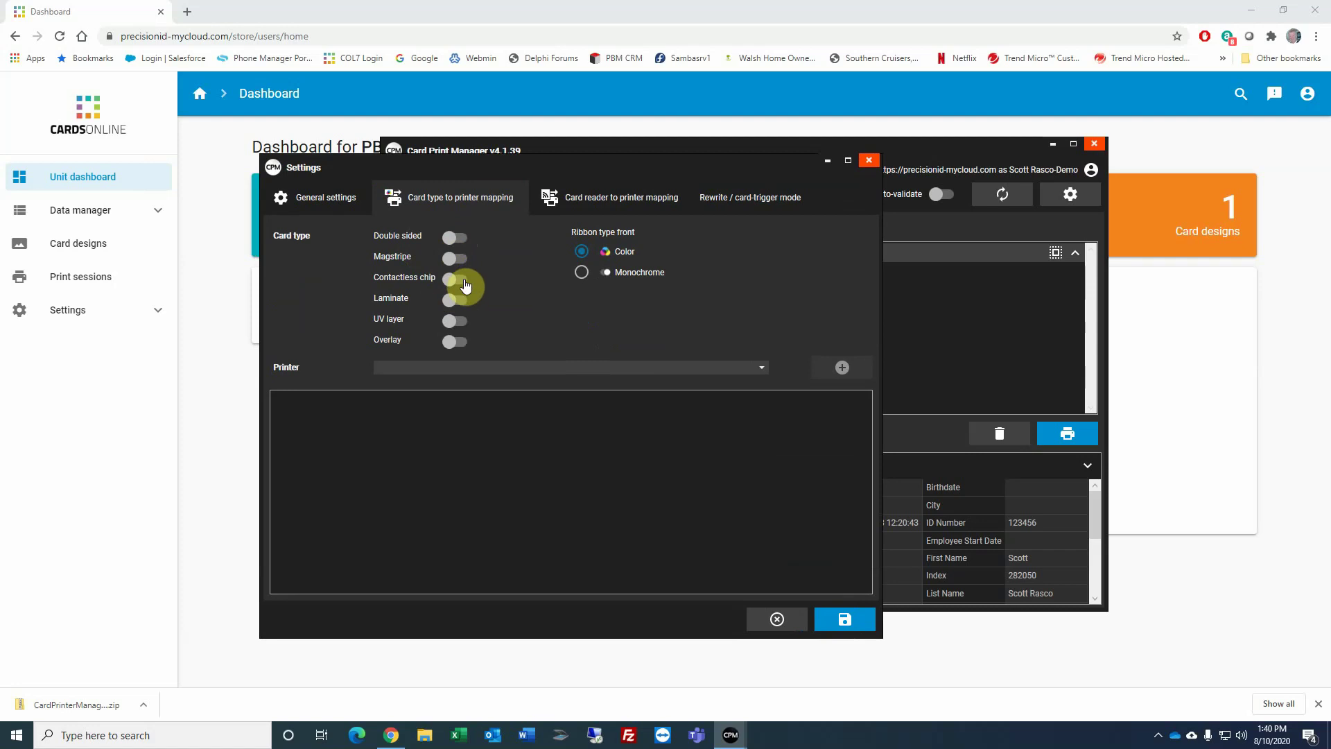
pyautogui.click(391, 372)
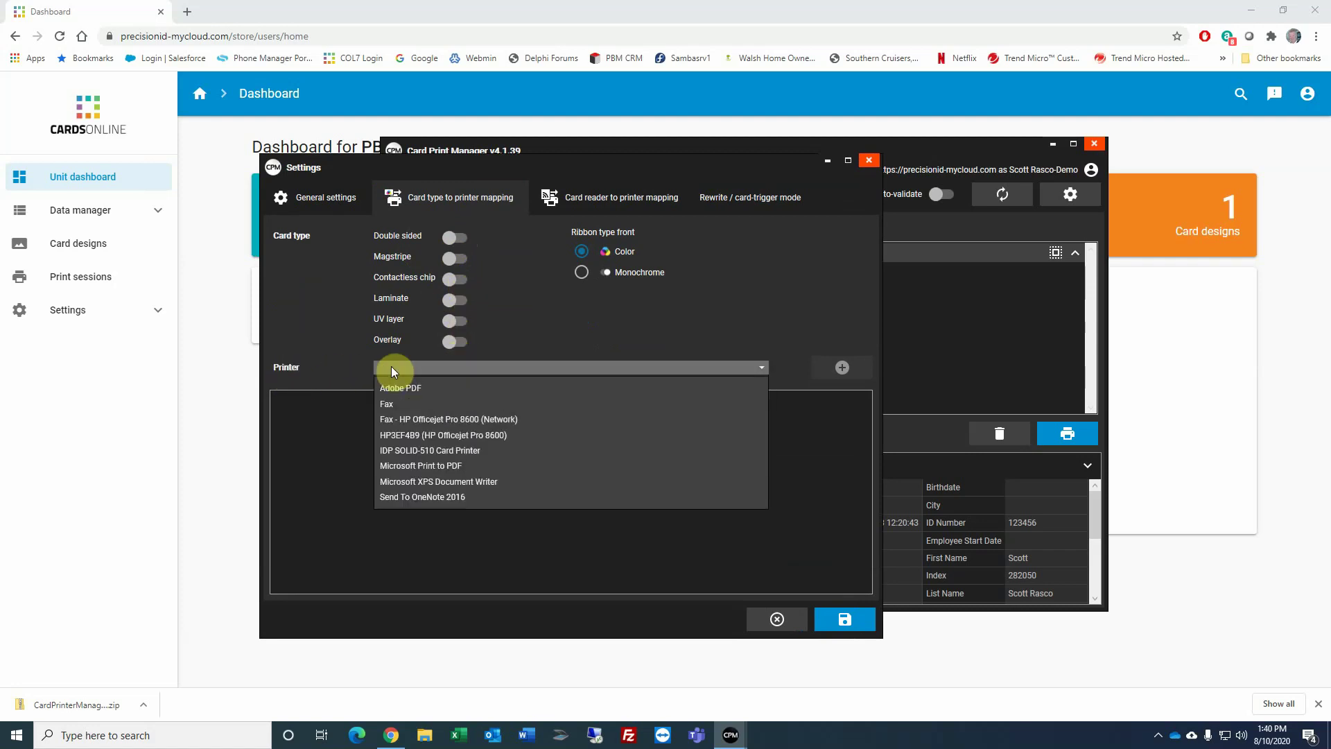
pyautogui.click(419, 452)
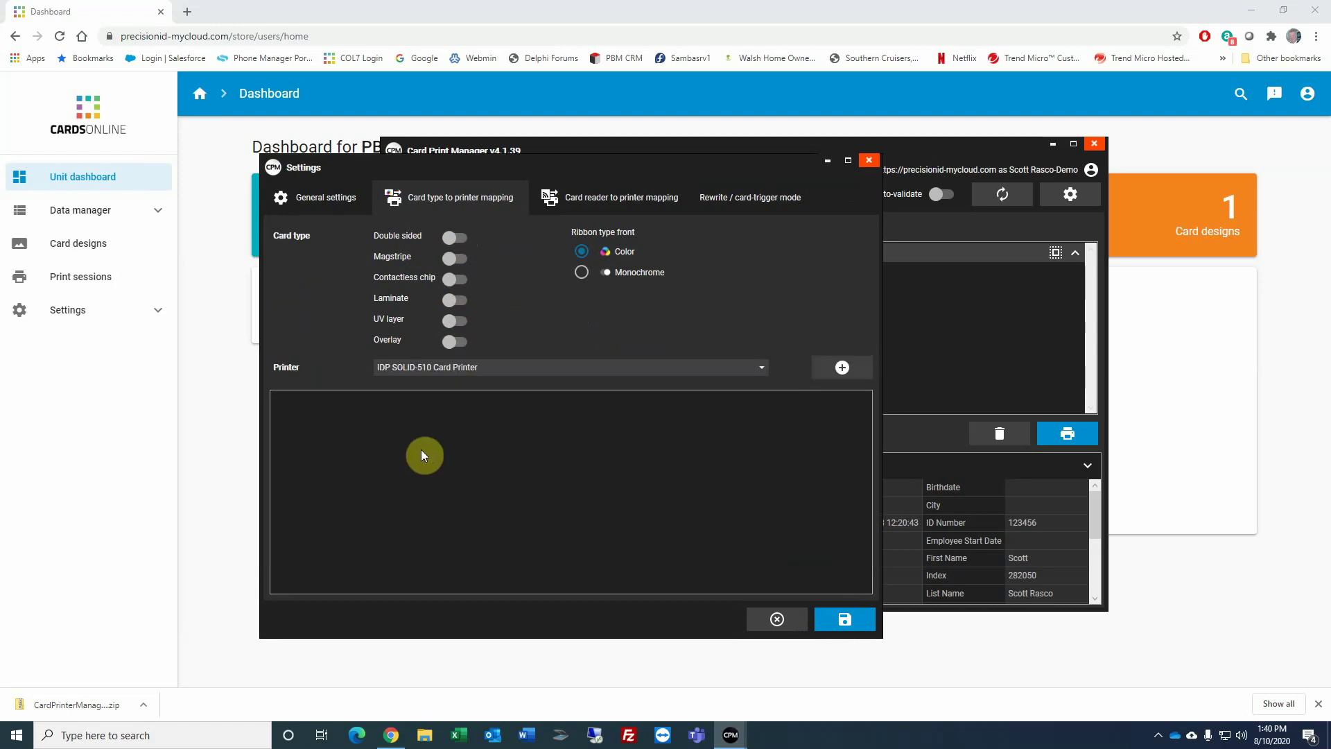
pyautogui.click(843, 368)
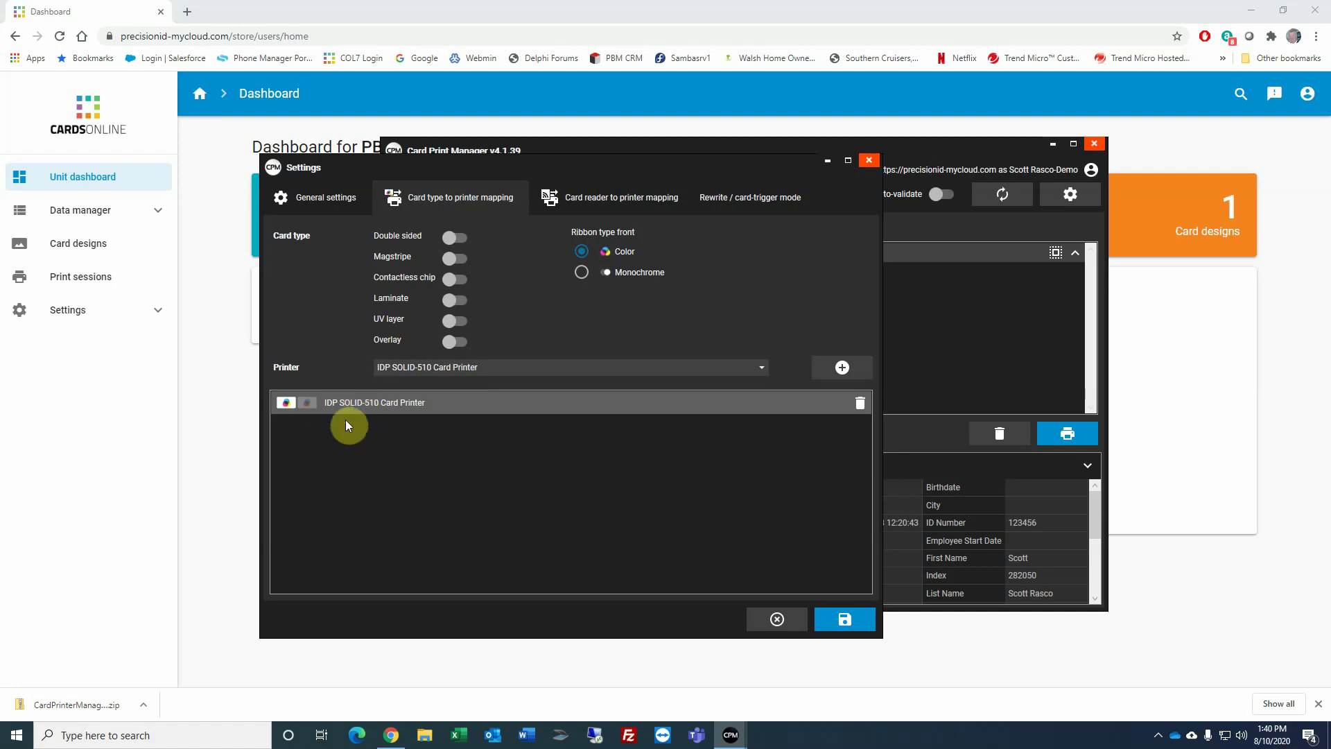
# Add double-sided card types with colour front and monochrome, then colour, back ribbons
pyautogui.click(455, 239)
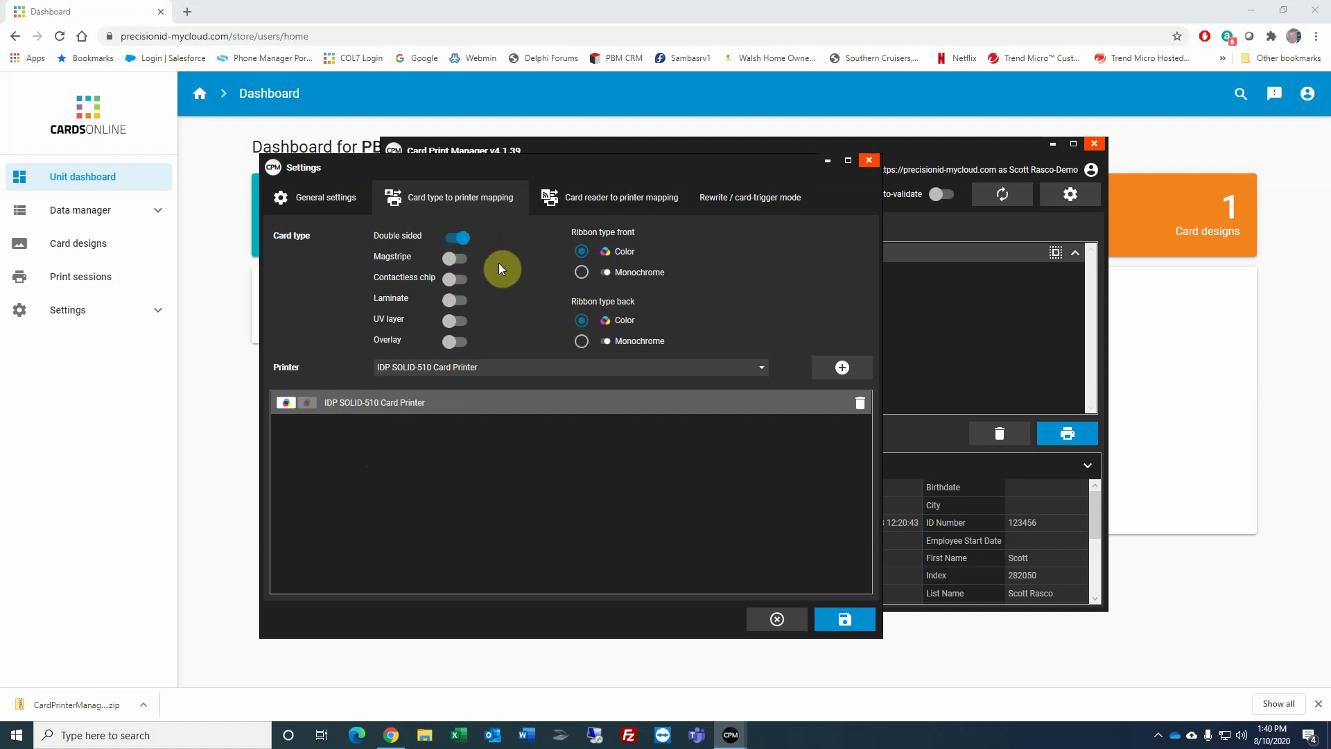
pyautogui.click(583, 253)
pyautogui.click(582, 341)
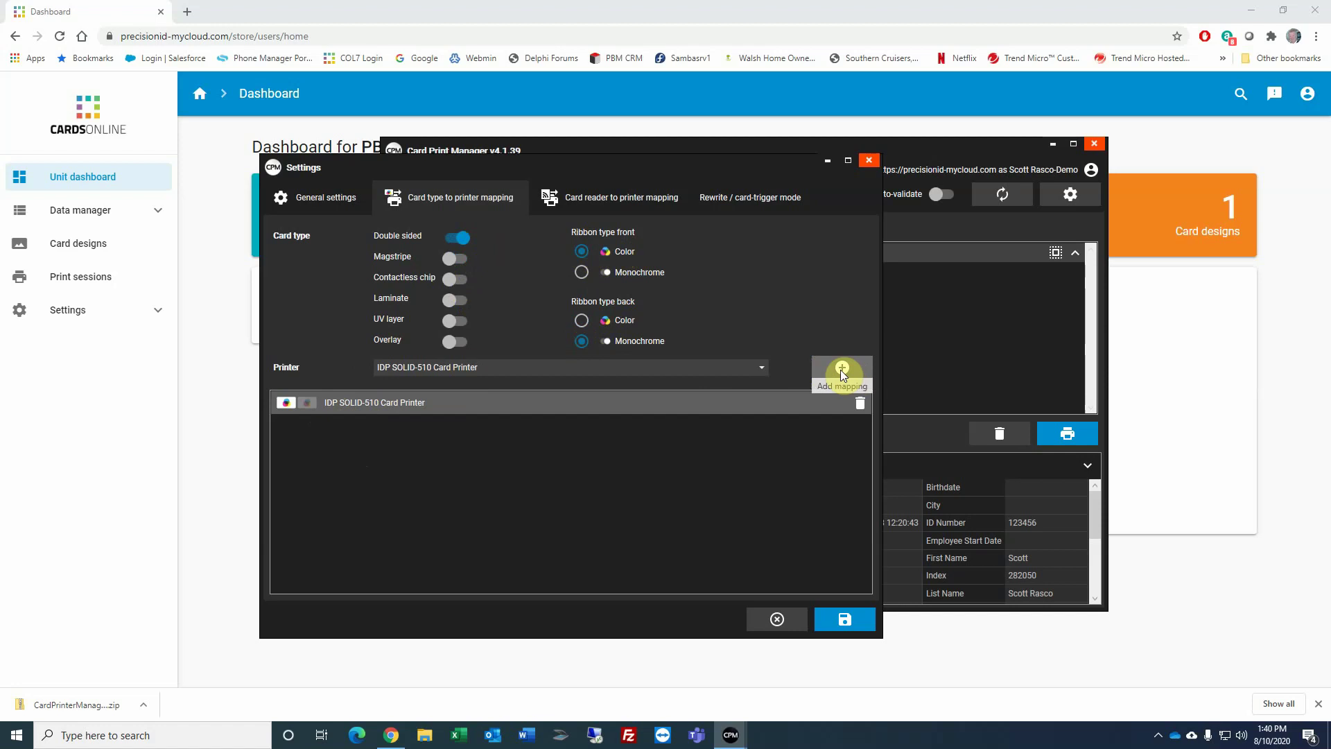
pyautogui.click(841, 369)
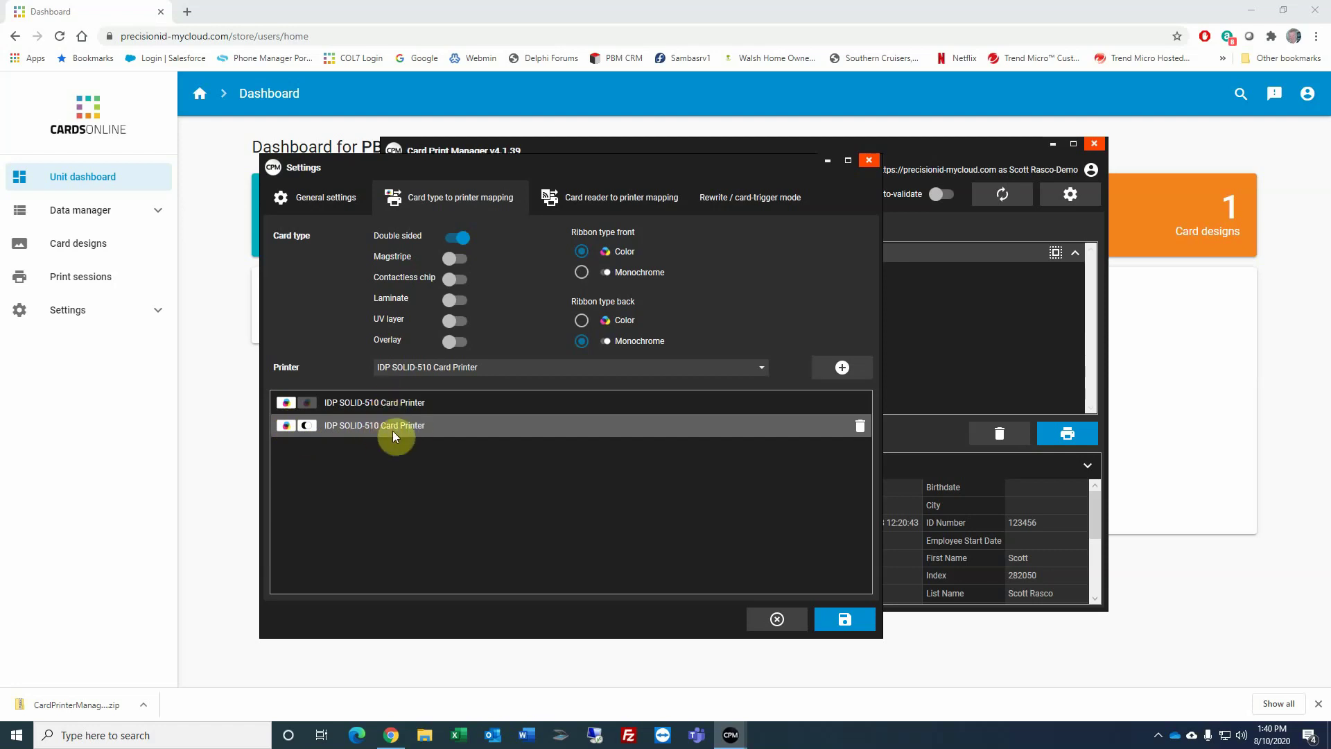
pyautogui.click(581, 321)
pyautogui.click(842, 370)
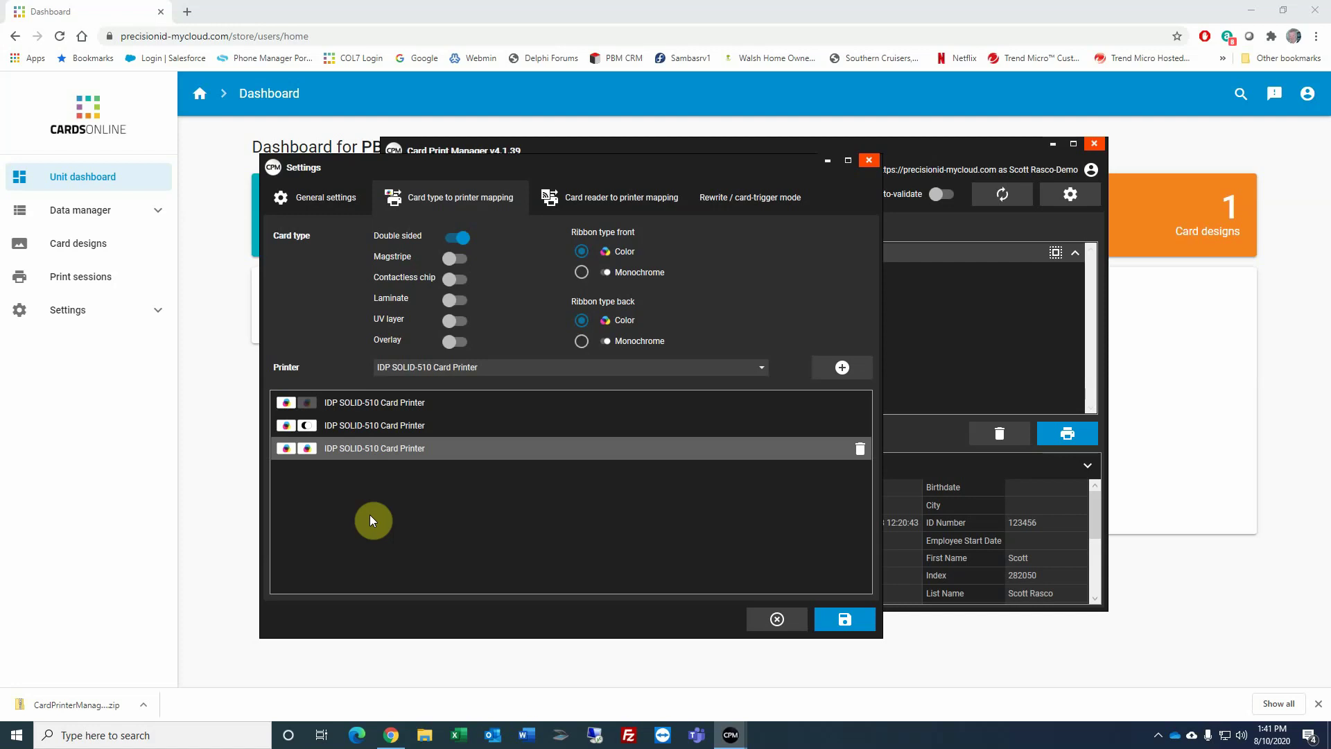
# In General settings, change the auto refresh interval from 10 to 1 minute
pyautogui.click(325, 198)
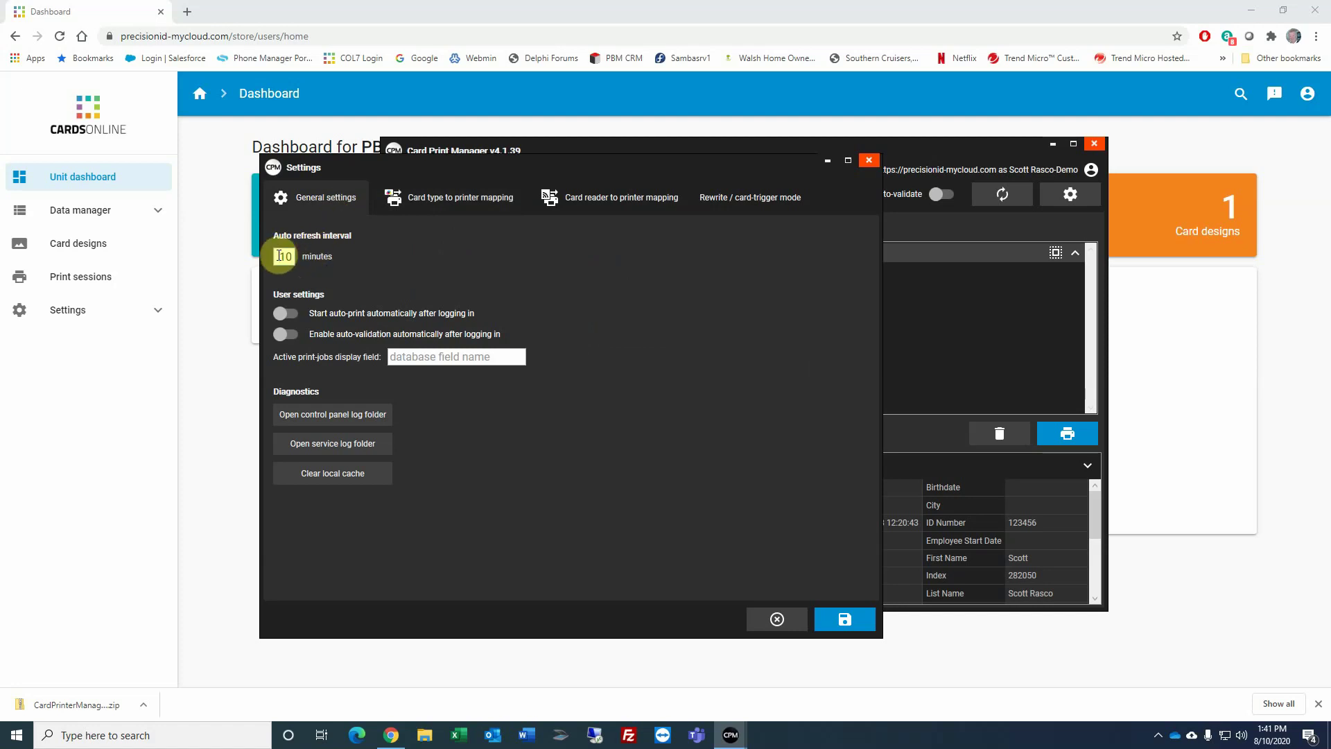
pyautogui.moveTo(277, 257); pyautogui.dragTo(292, 257)
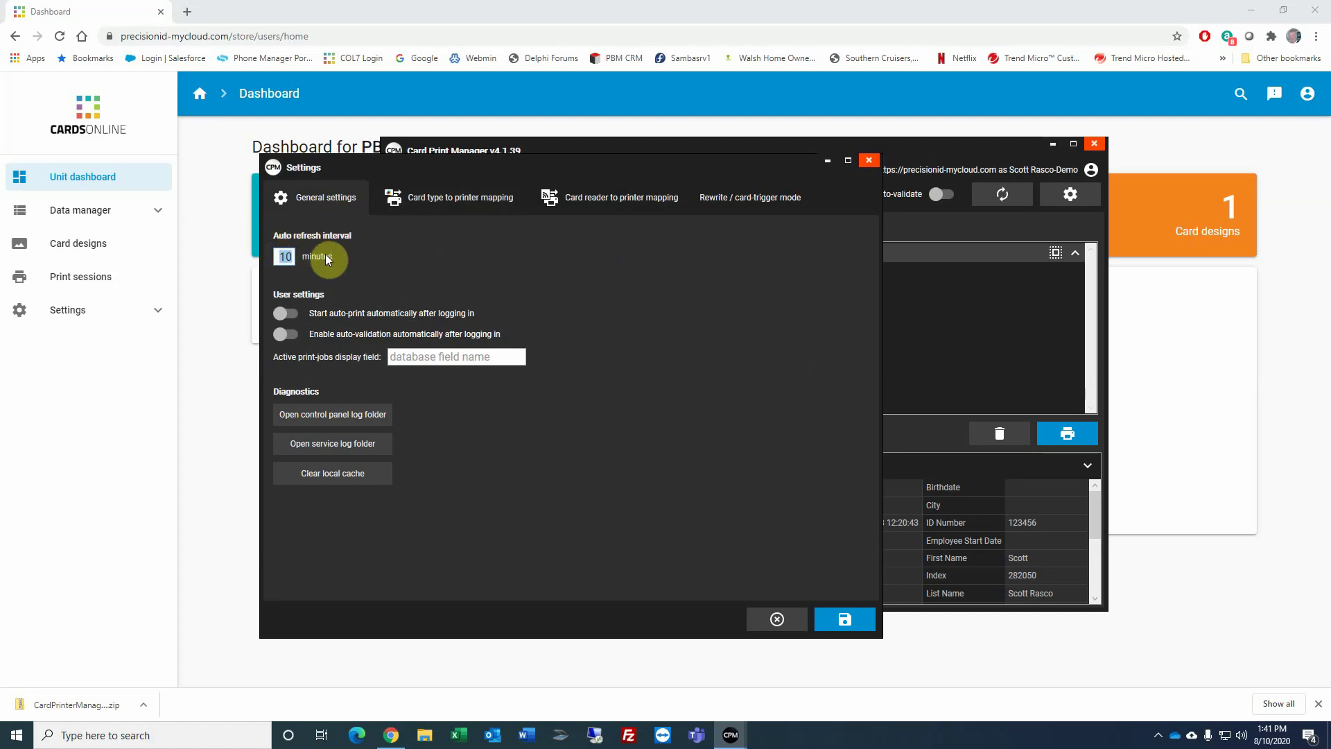
pyautogui.write('1')
pyautogui.moveTo(402, 165); pyautogui.dragTo(456, 261)
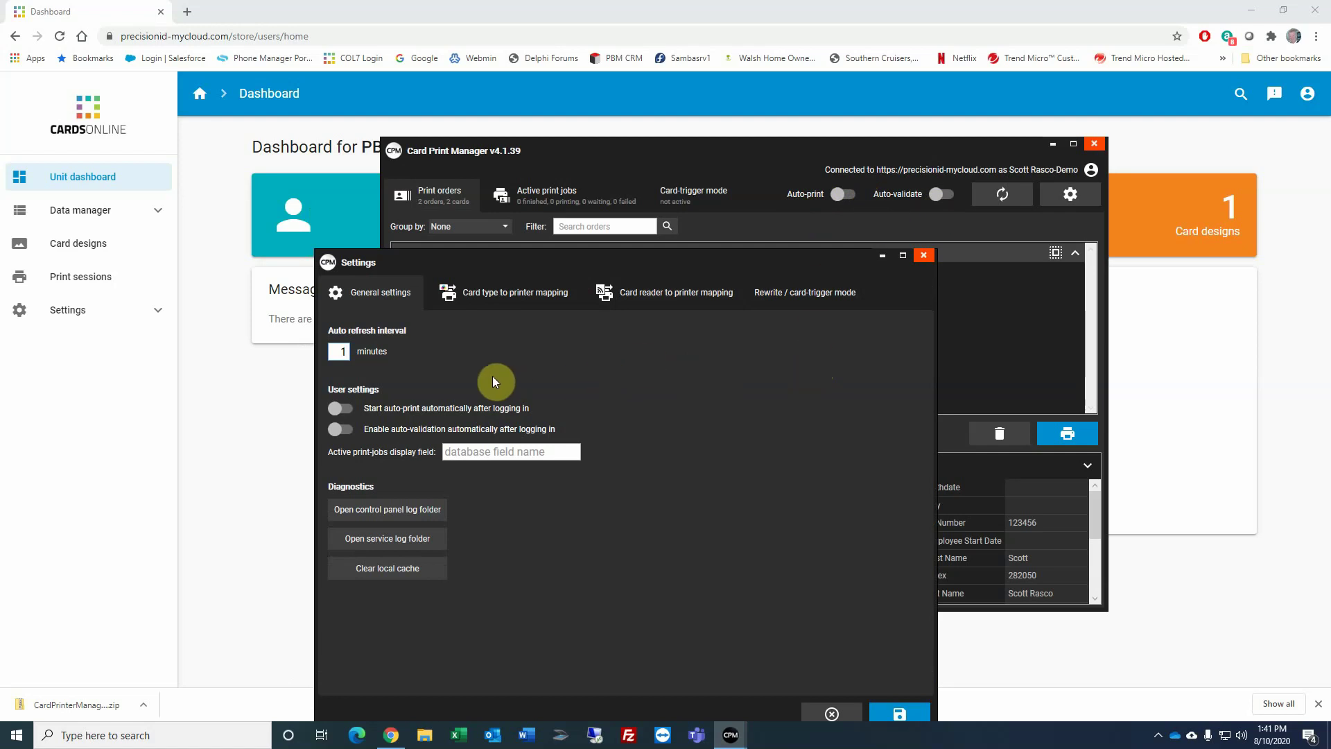
# Leave login auto-print and auto-validation off, and save the settings
pyautogui.click(344, 408)
pyautogui.click(343, 430)
pyautogui.moveTo(524, 273); pyautogui.dragTo(520, 177)
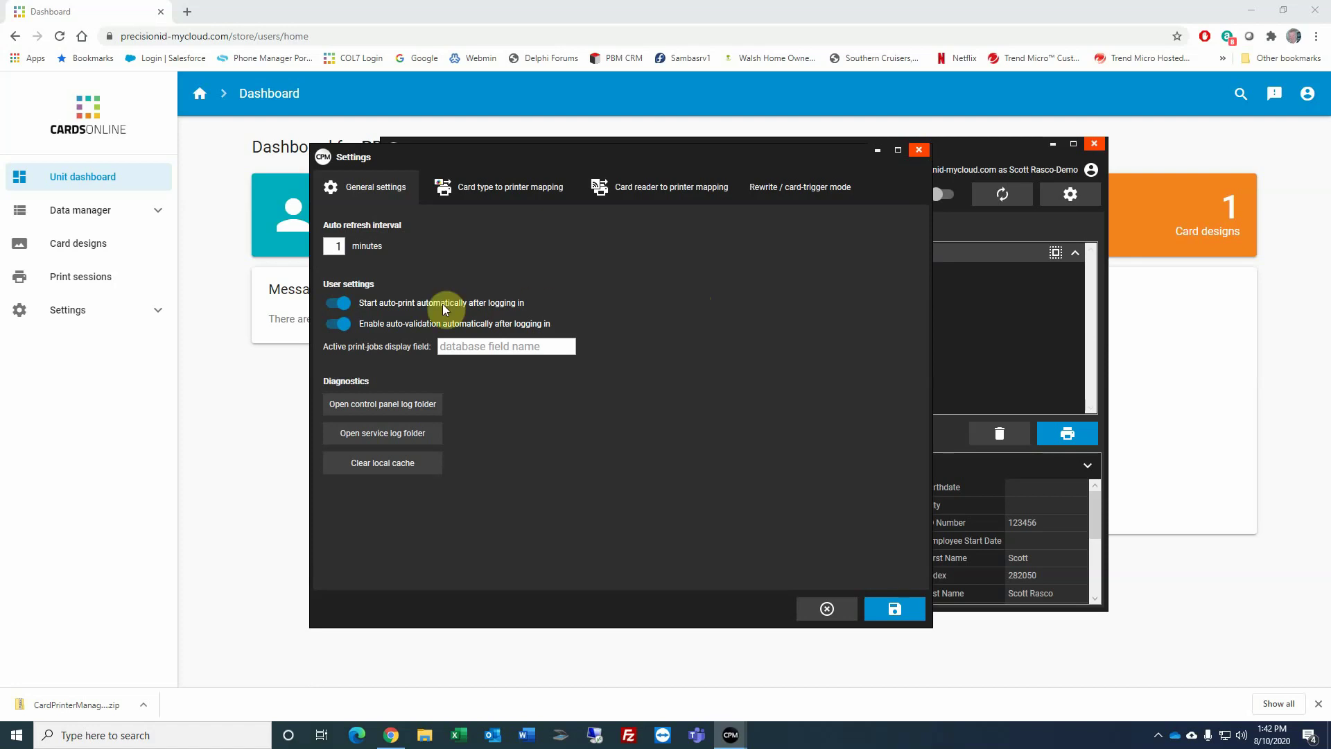
pyautogui.click(336, 303)
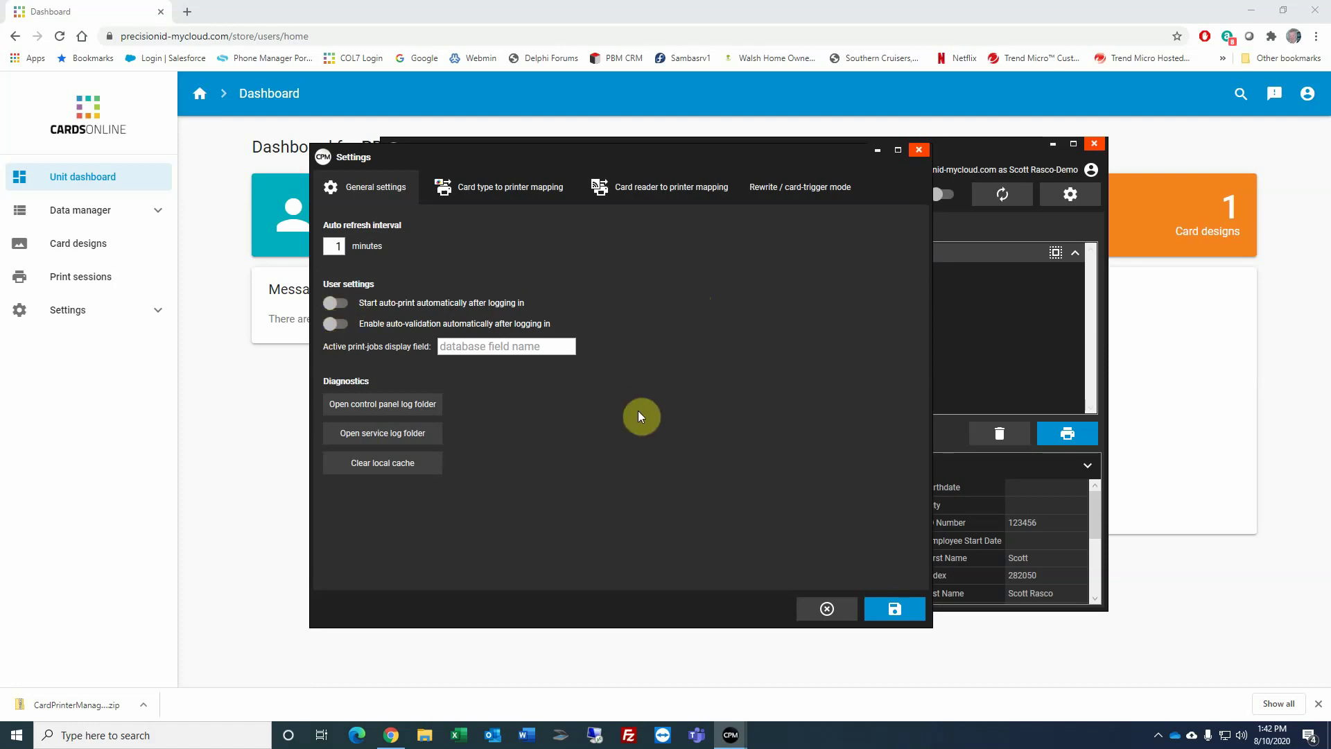
pyautogui.click(894, 610)
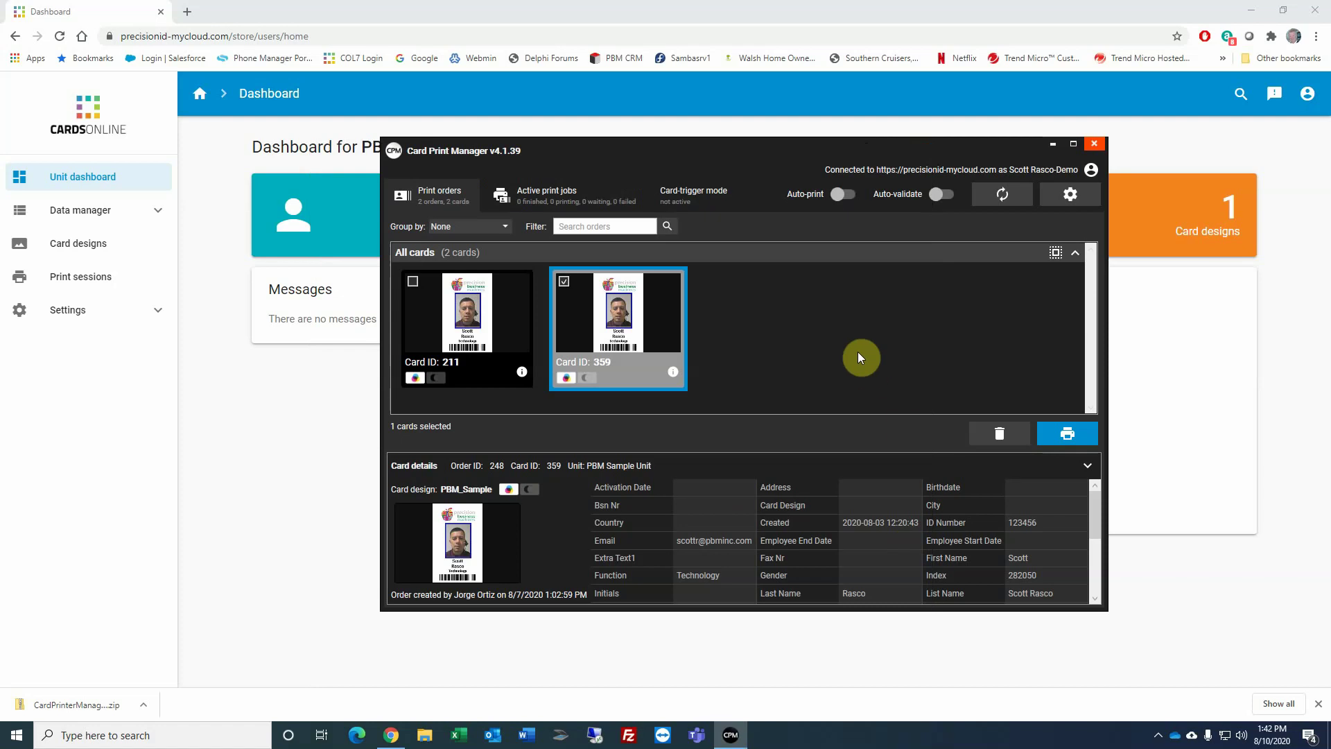